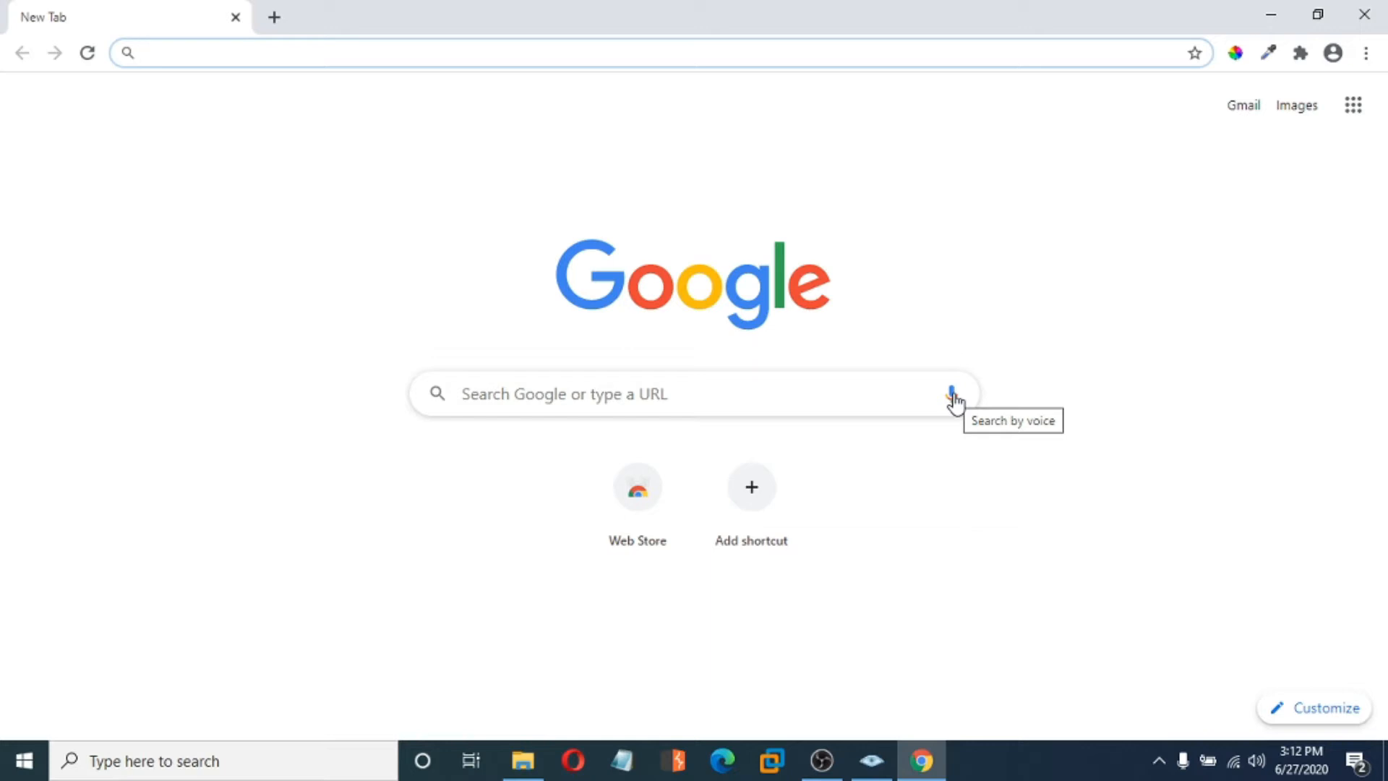
# - Search Google for 'zenmap' and open the 'Zenmap - Official cross-platform Nmap Security Scanner GUI' result
pyautogui.write('zenmap')
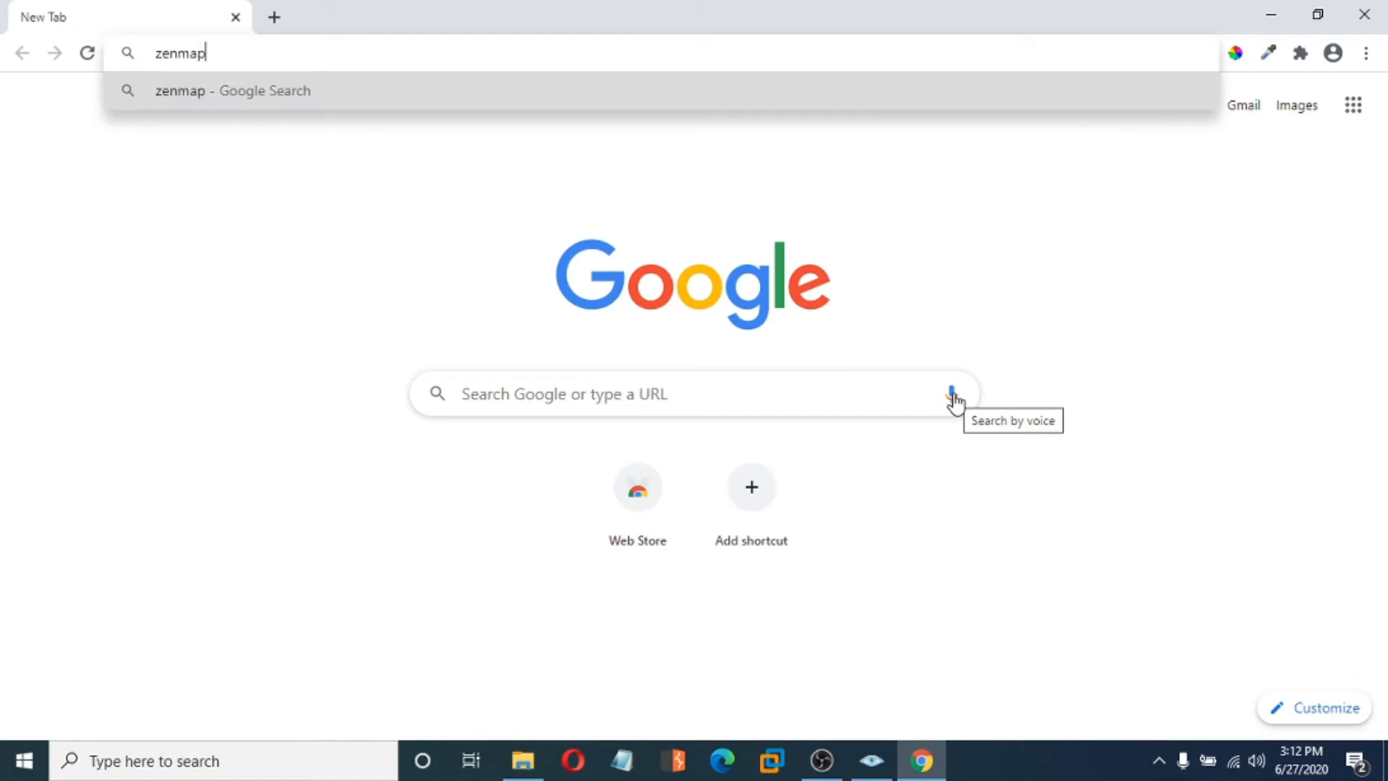
pyautogui.press('Return')
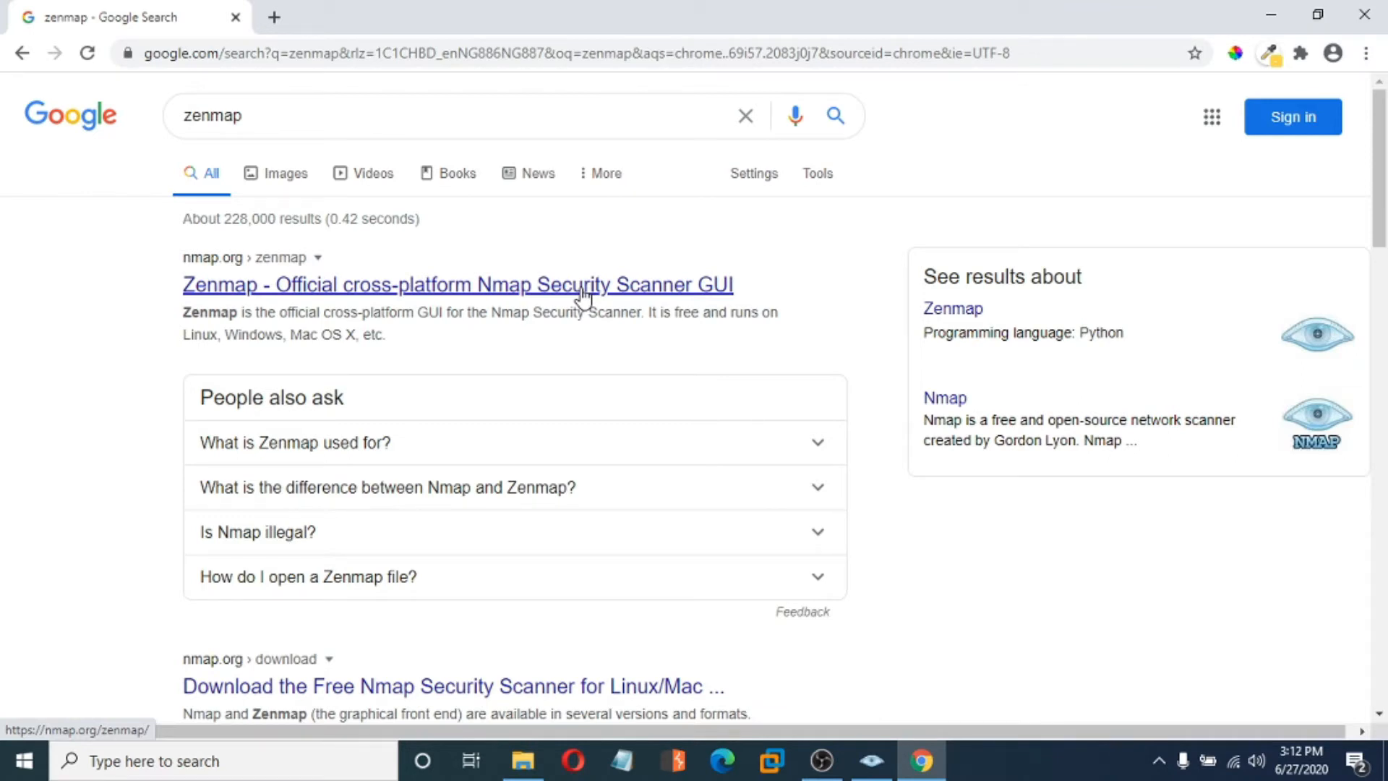
pyautogui.click(497, 287)
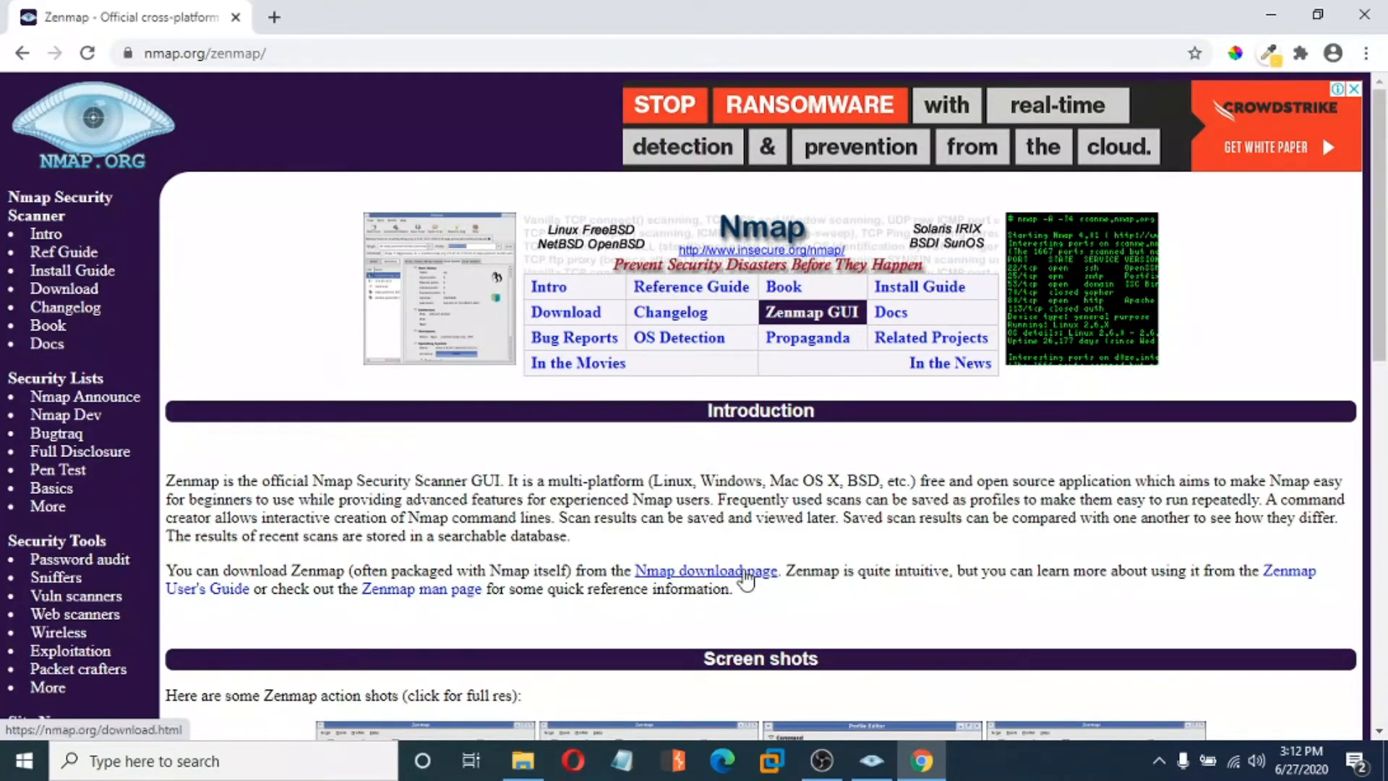
# - Open the Nmap download page, review the Microsoft Windows binaries, then return to Zenmap
pyautogui.click(746, 578)
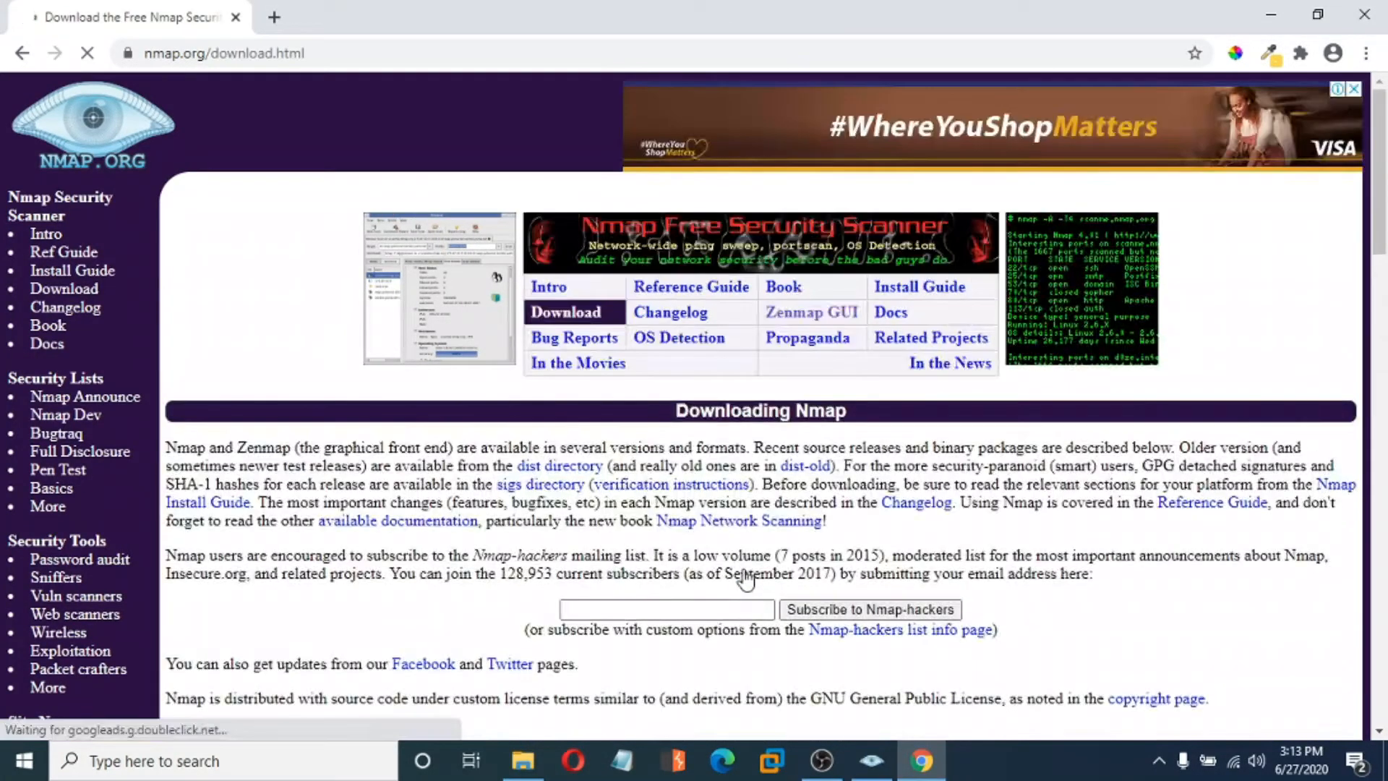
pyautogui.scroll(-4, 607, 462)
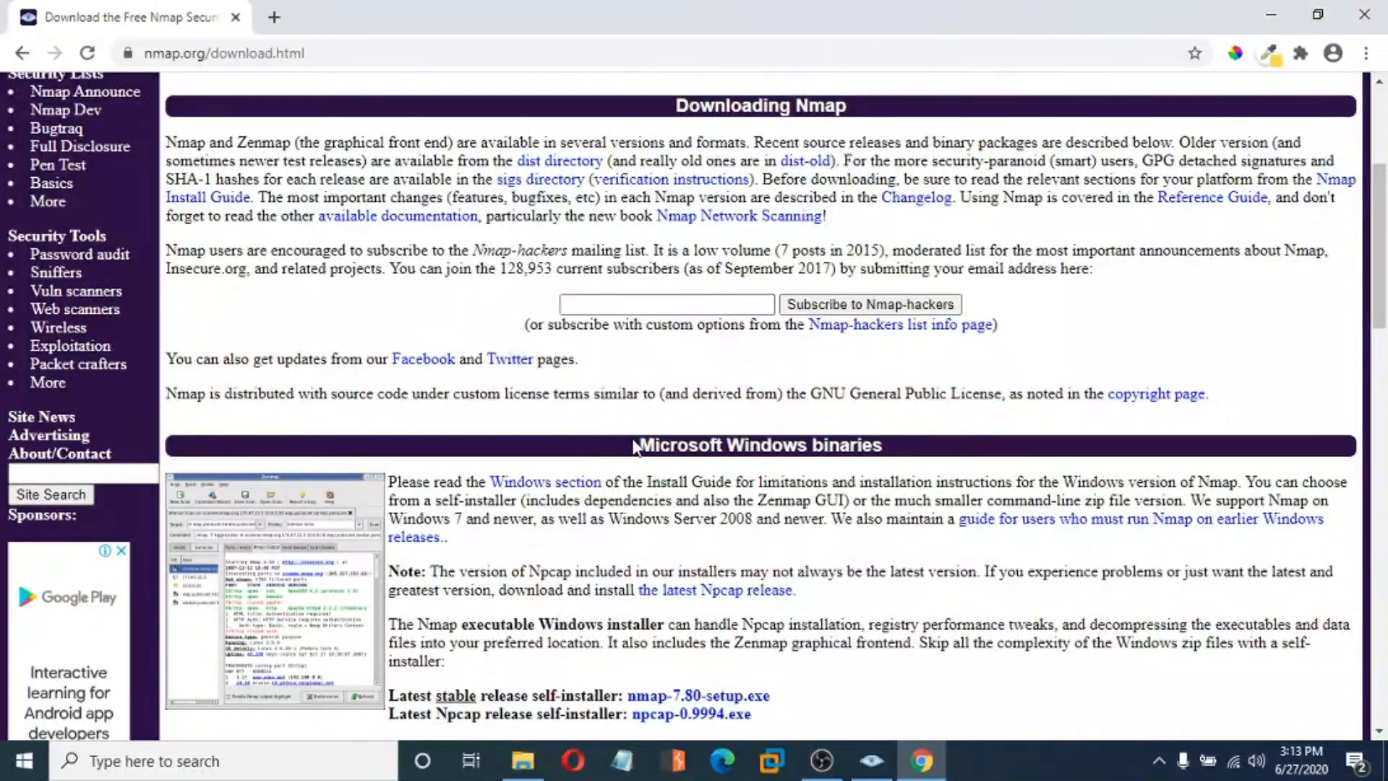
pyautogui.scroll(-3, 635, 445)
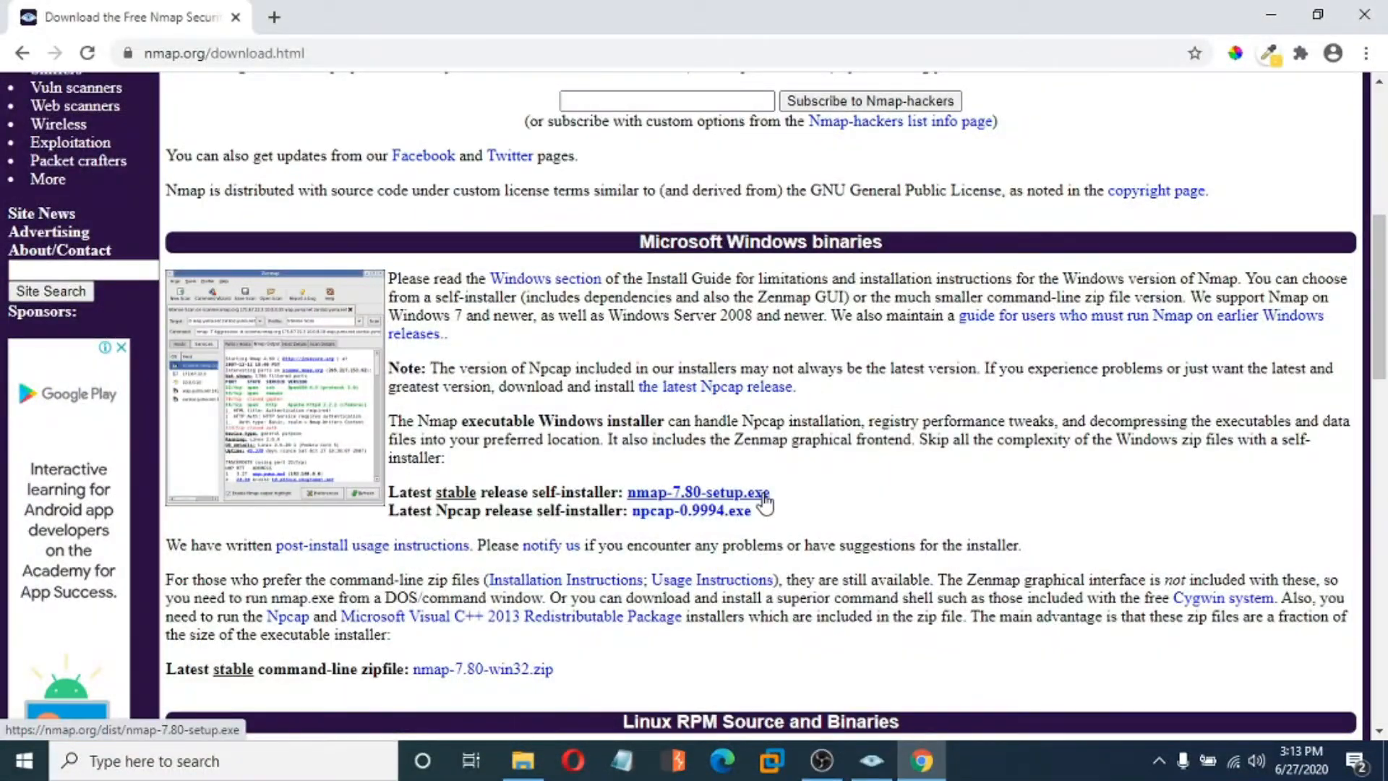
pyautogui.scroll(-5, 764, 503)
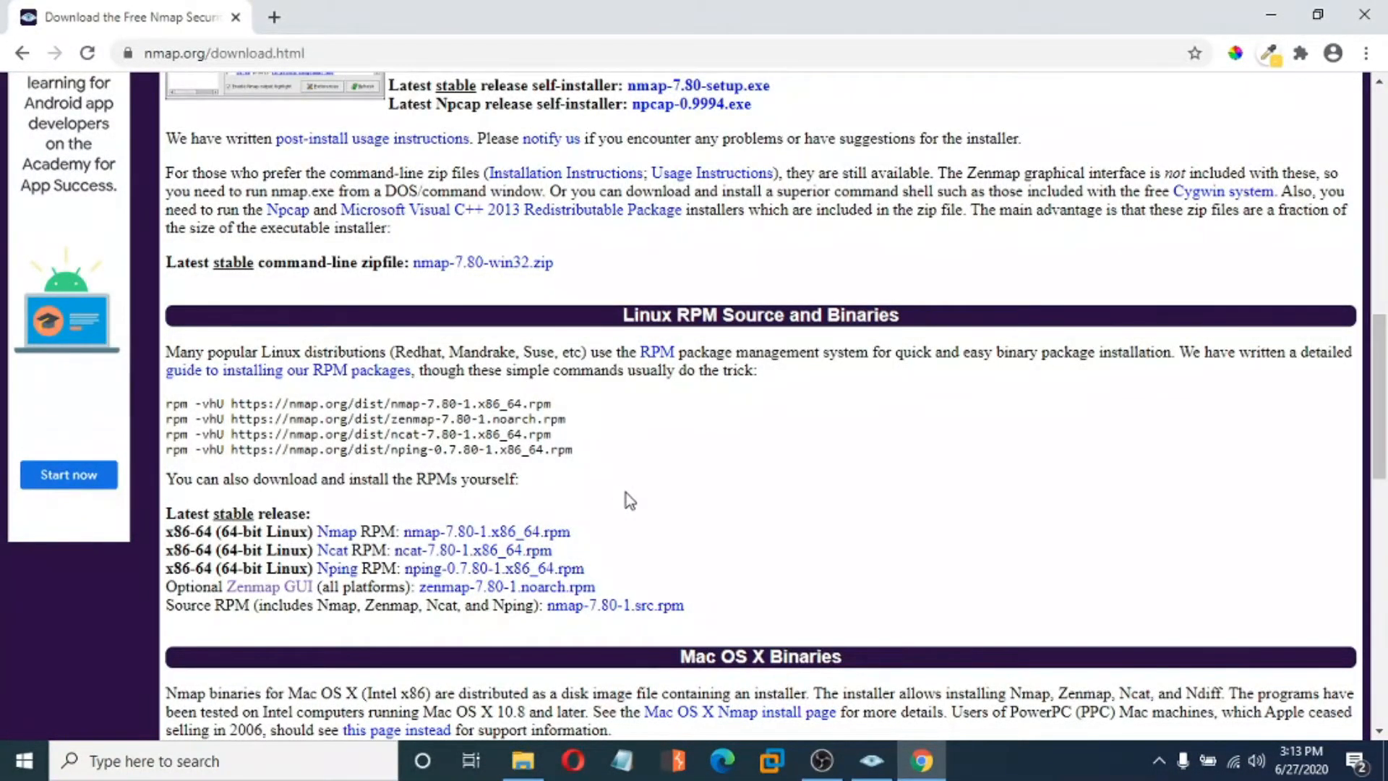
pyautogui.scroll(-4, 626, 493)
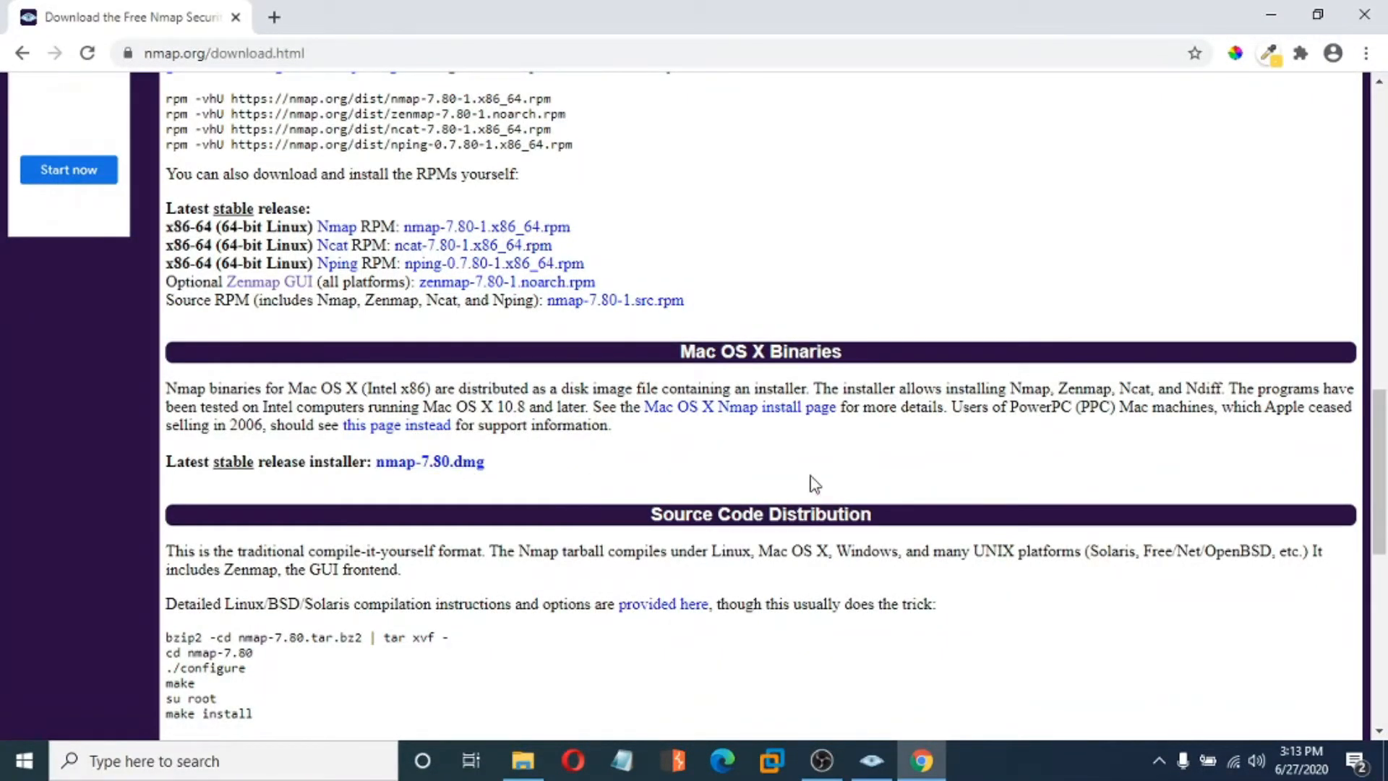
pyautogui.scroll(8, 814, 483)
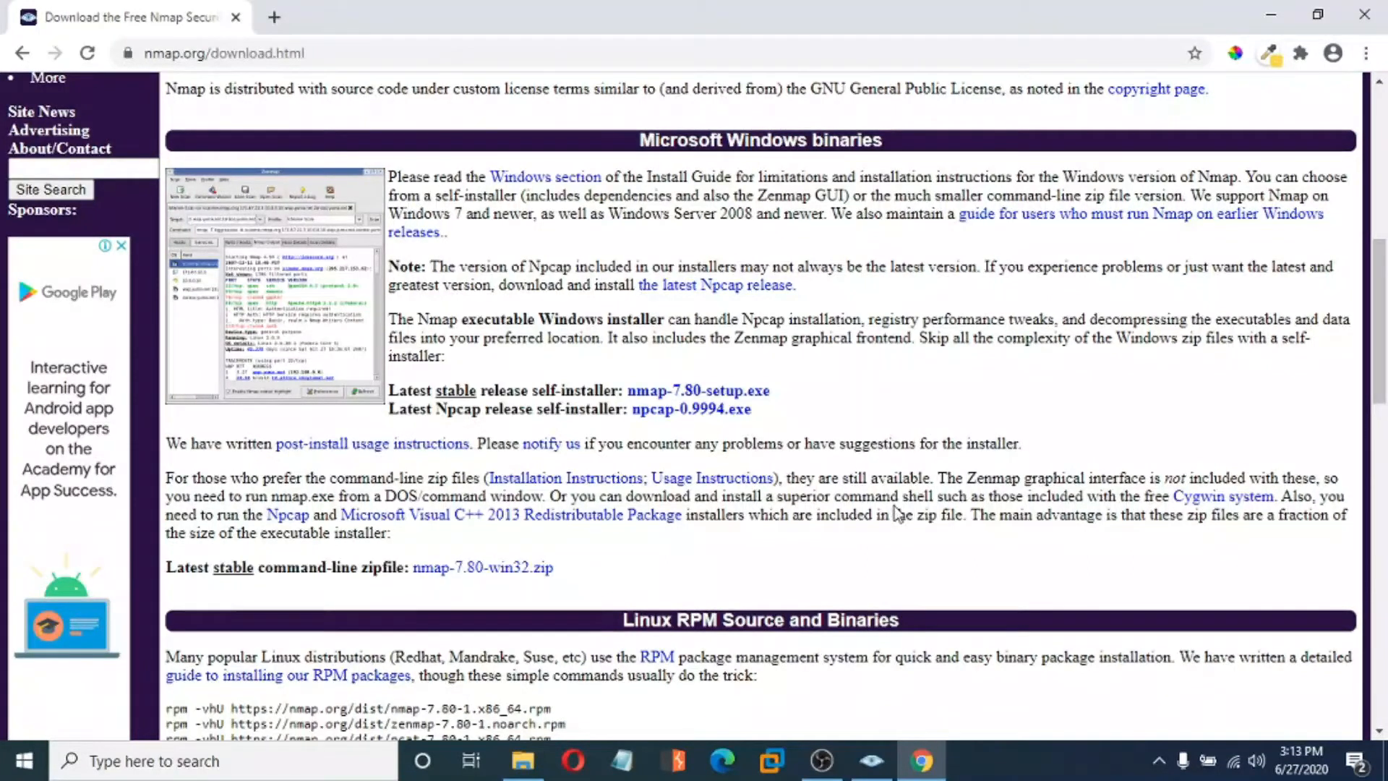
pyautogui.click(871, 761)
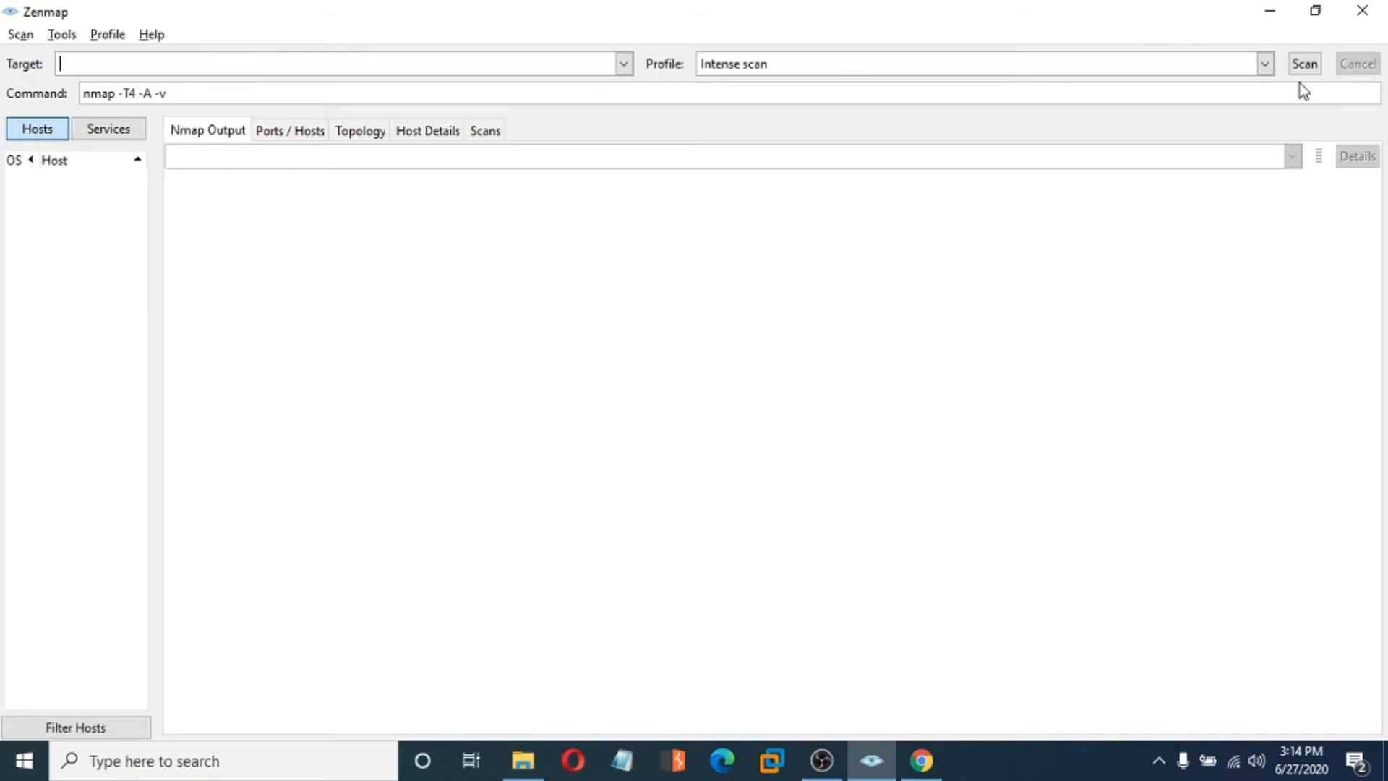
# - Show Zenmap's ten scan profiles, from Intense scan to Slow comprehensive scan, keeping Intense scan active
pyautogui.click(1265, 65)
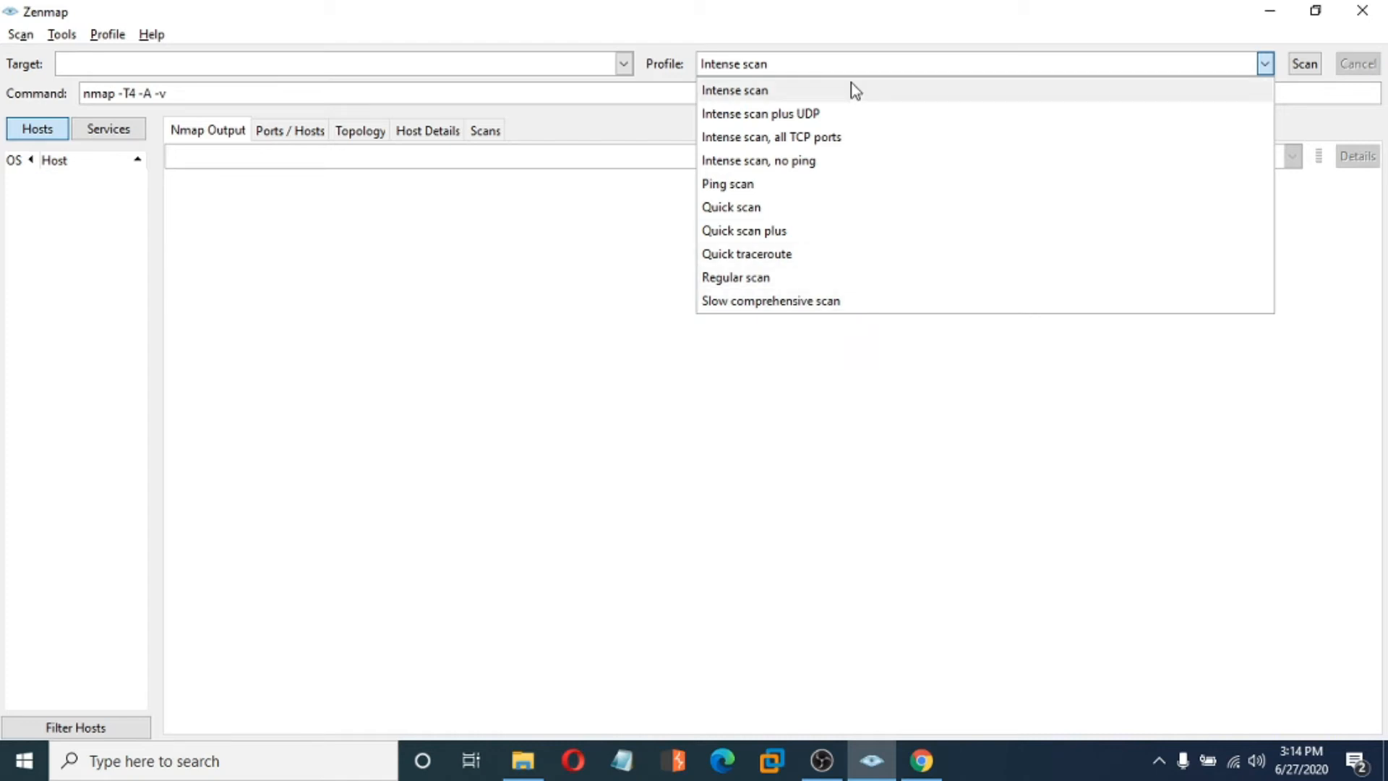
pyautogui.click(1263, 65)
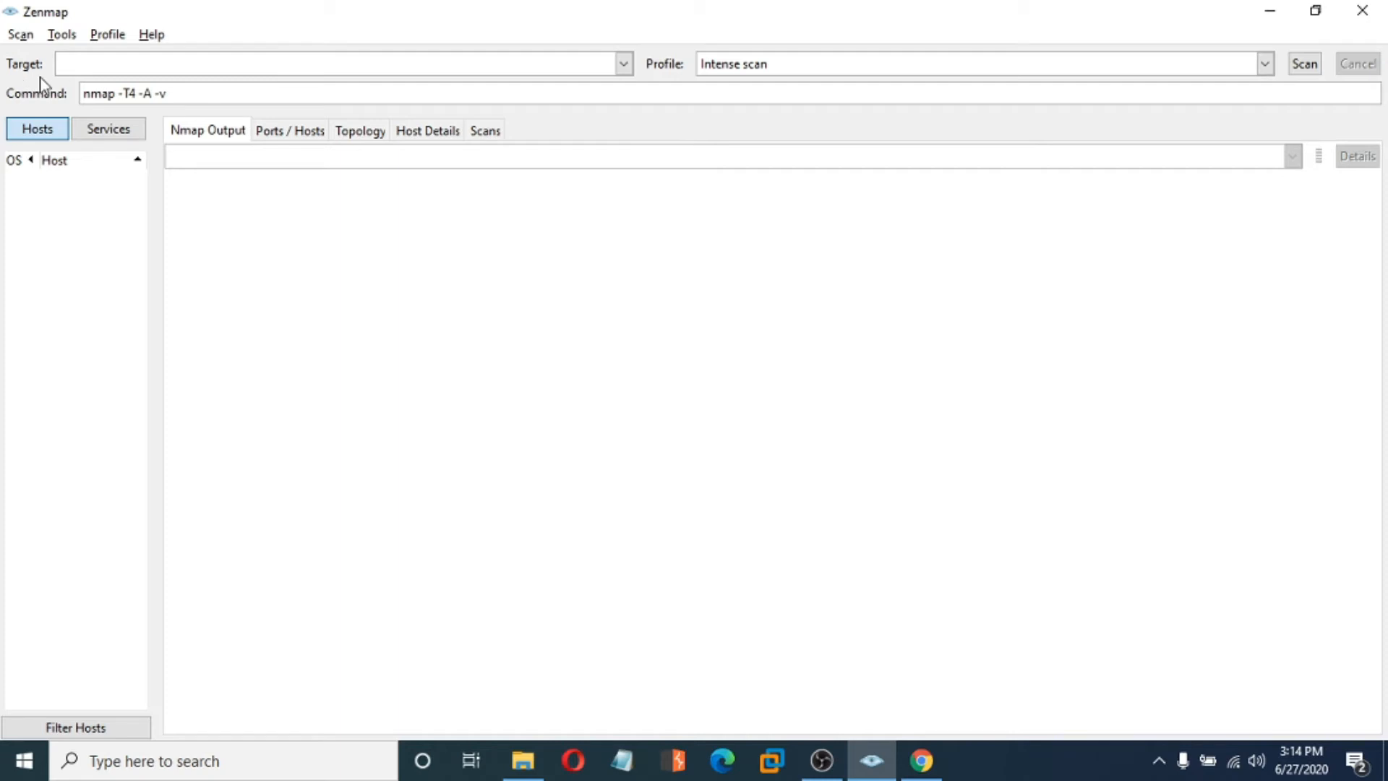
pyautogui.moveTo(195, 91); pyautogui.dragTo(58, 89)
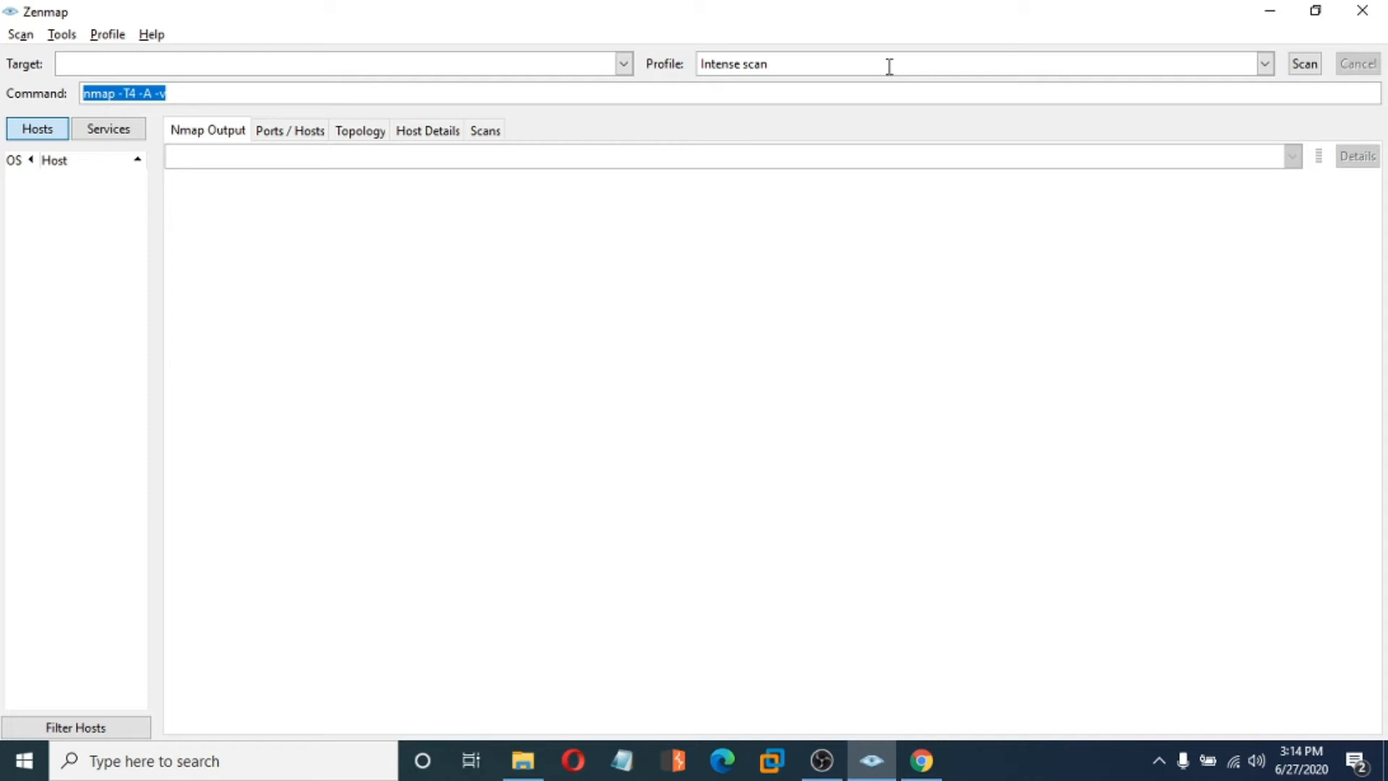
pyautogui.click(189, 93)
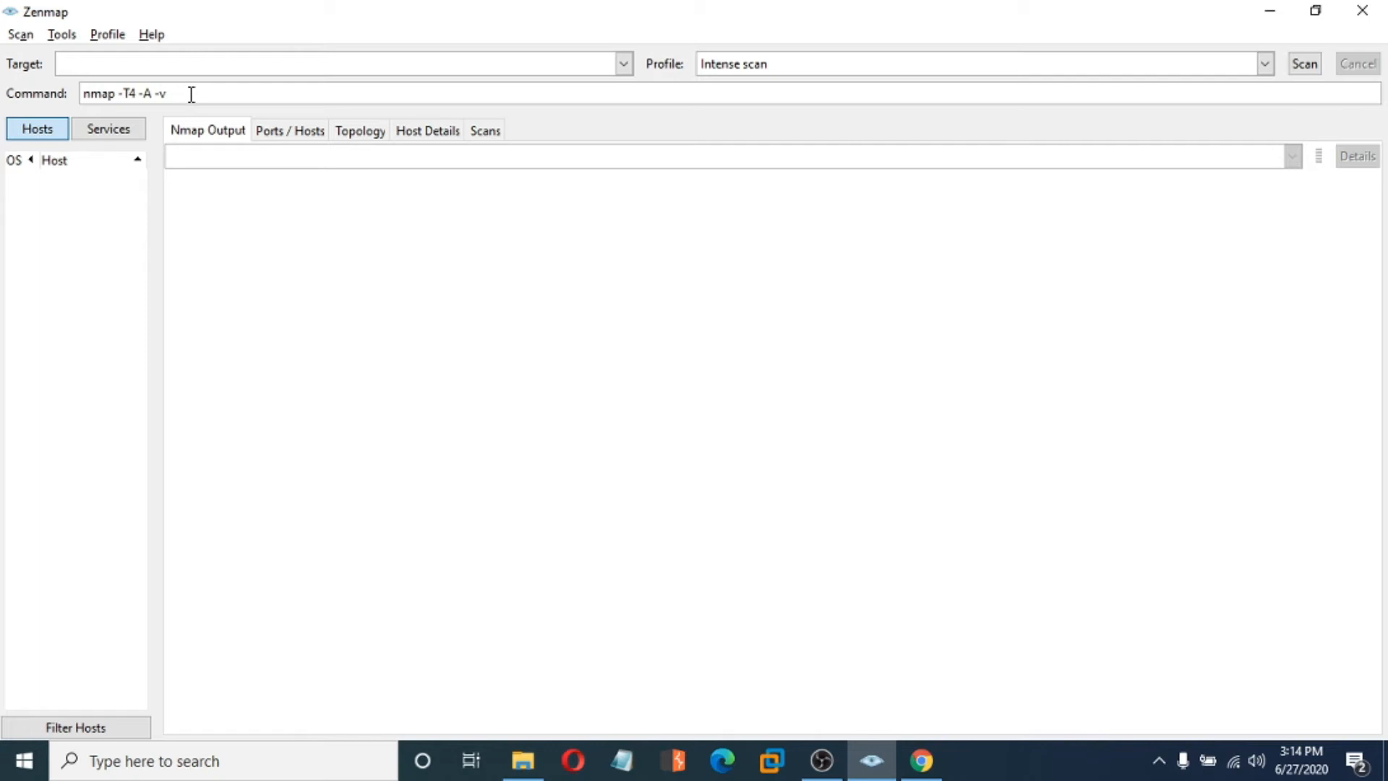
pyautogui.moveTo(192, 94); pyautogui.dragTo(3, 97)
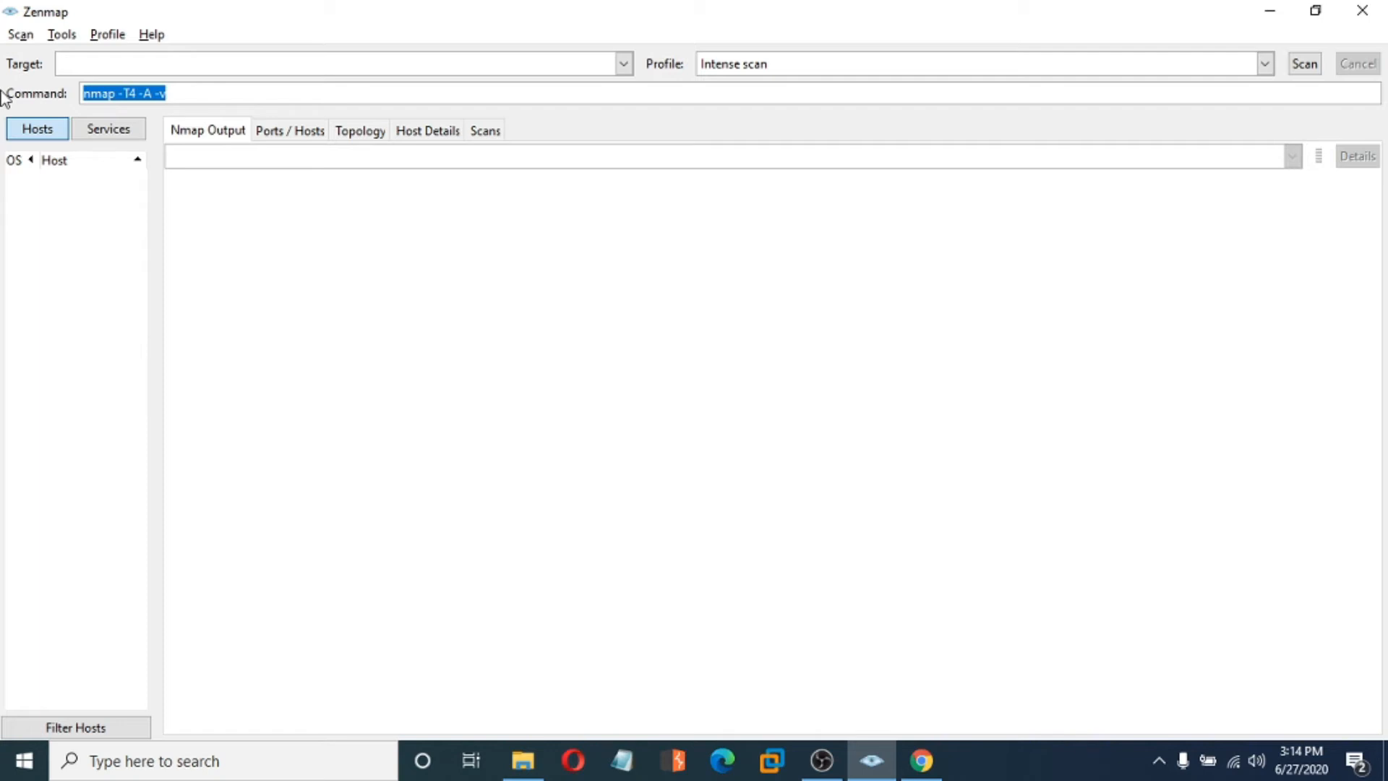
pyautogui.click(1264, 65)
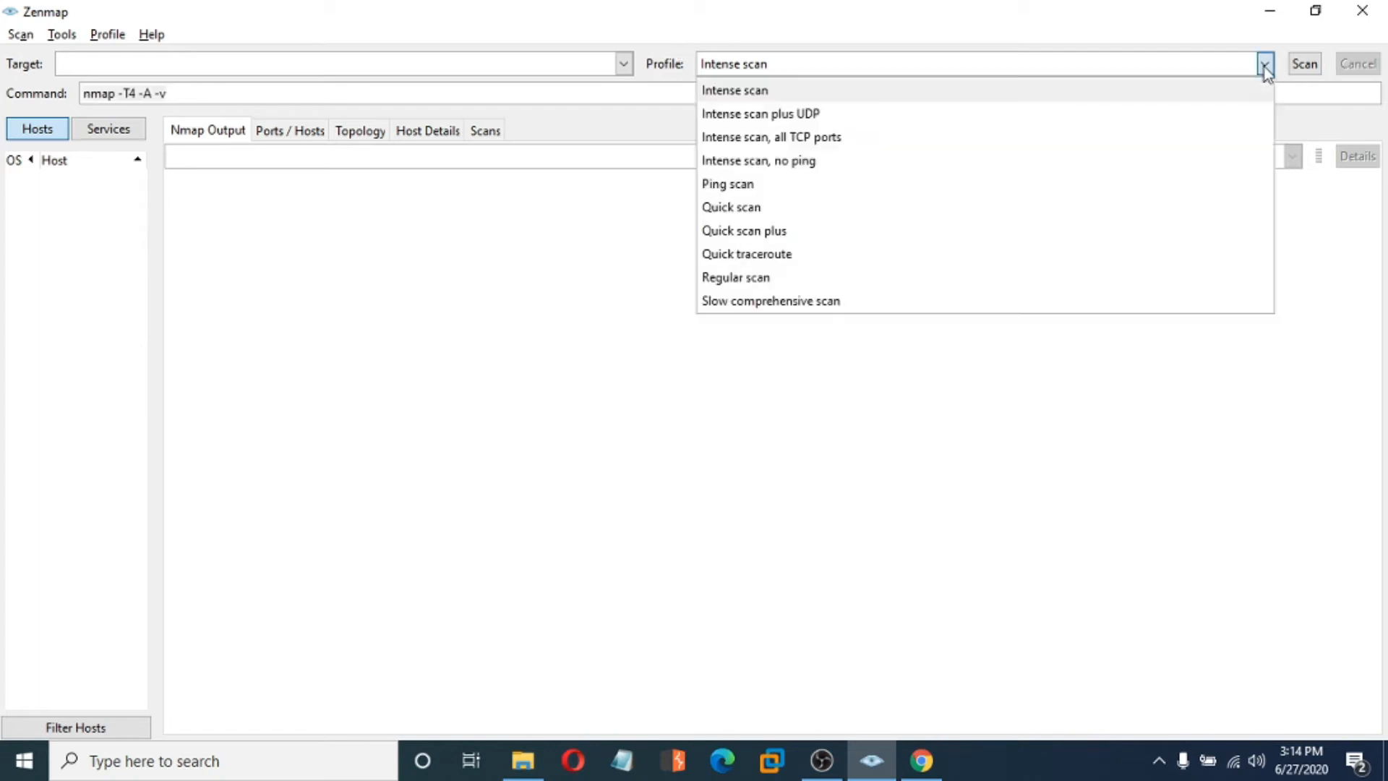
# - Try Intense scan plus UDP, then load 'Intense scan, all TCP ports' (nmap -p 1-65535 -T4 -A -v)
pyautogui.click(751, 119)
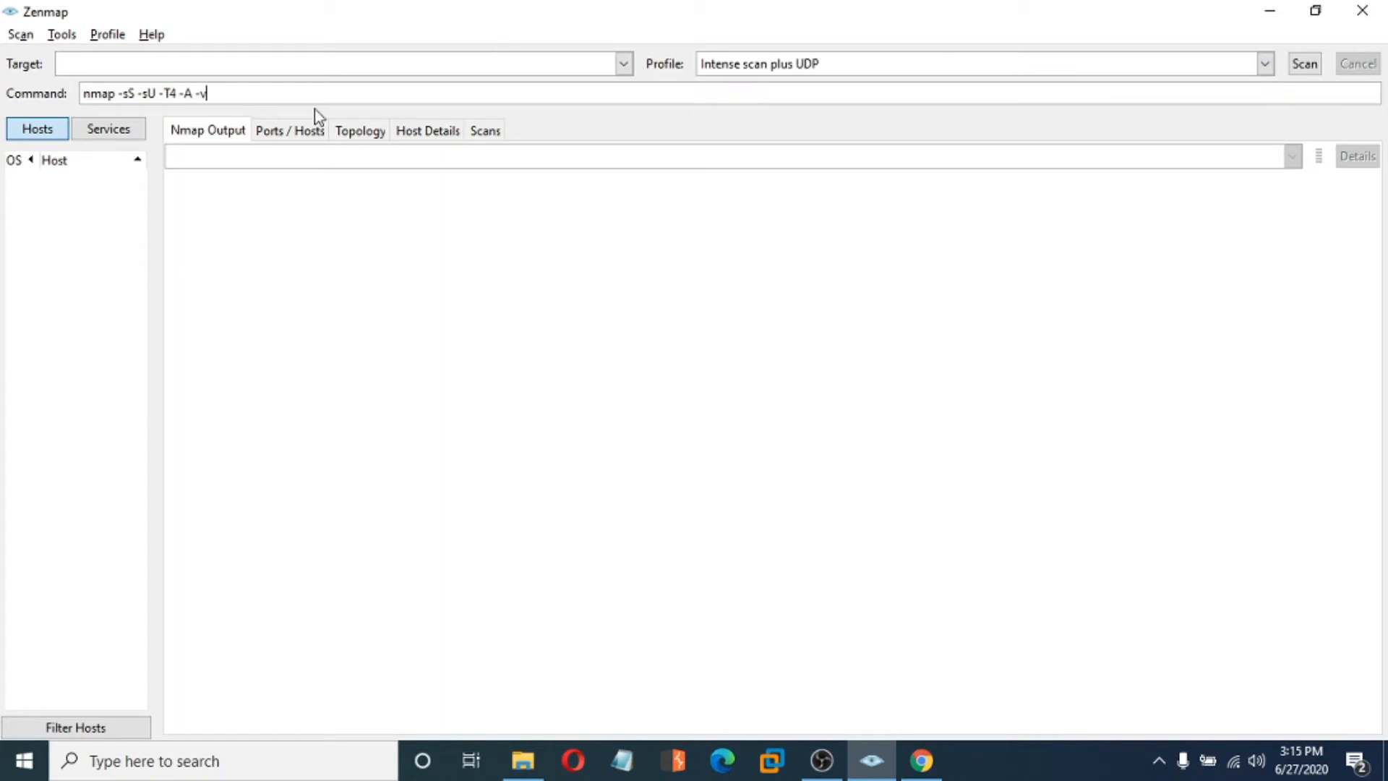
pyautogui.moveTo(291, 90); pyautogui.dragTo(3, 95)
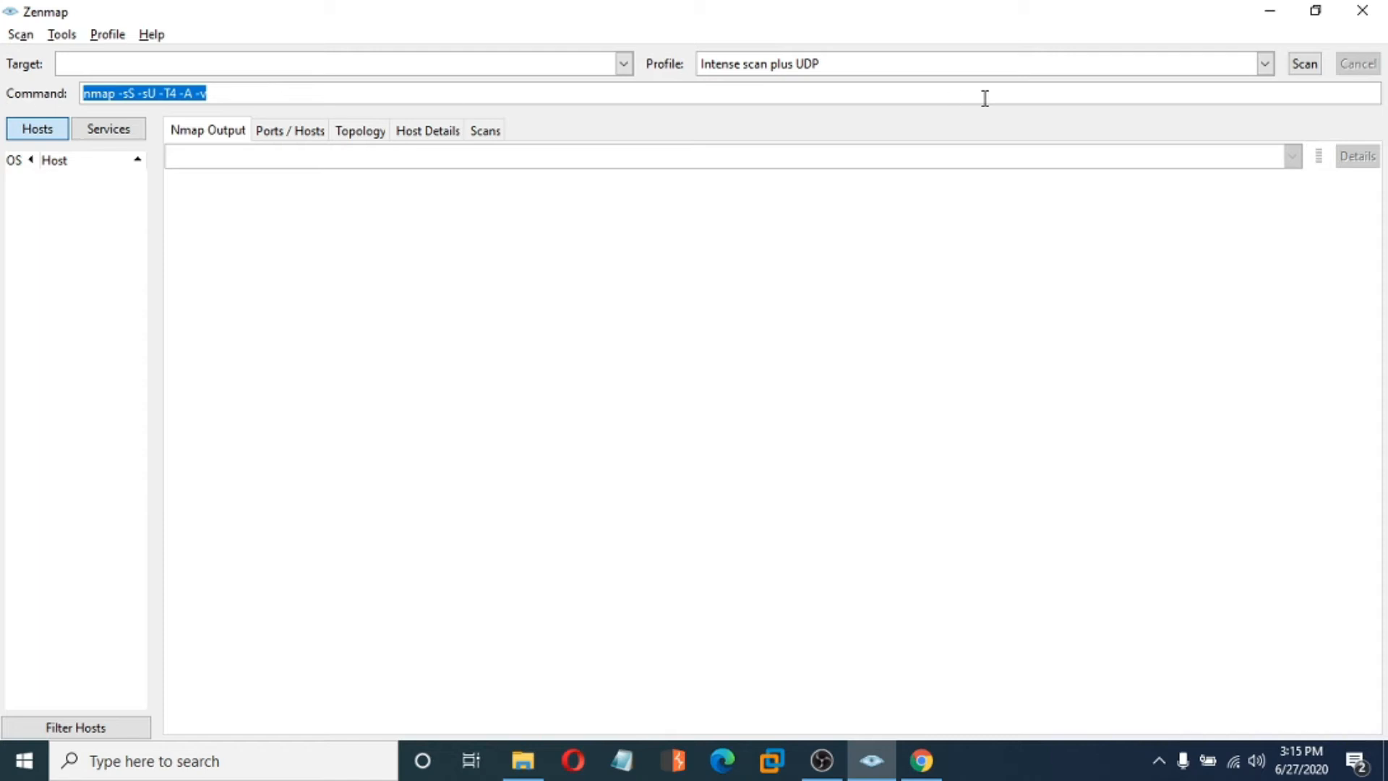
pyautogui.click(1265, 65)
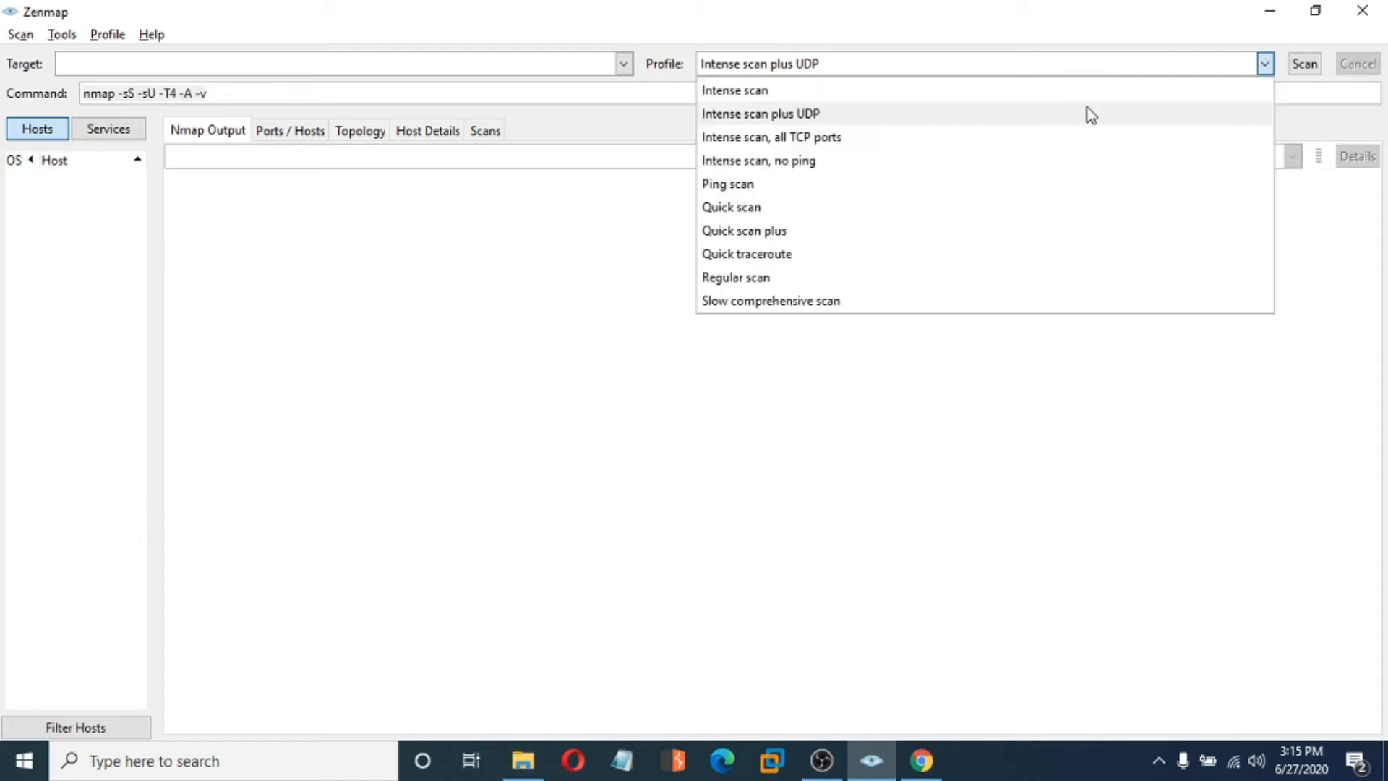
pyautogui.click(883, 136)
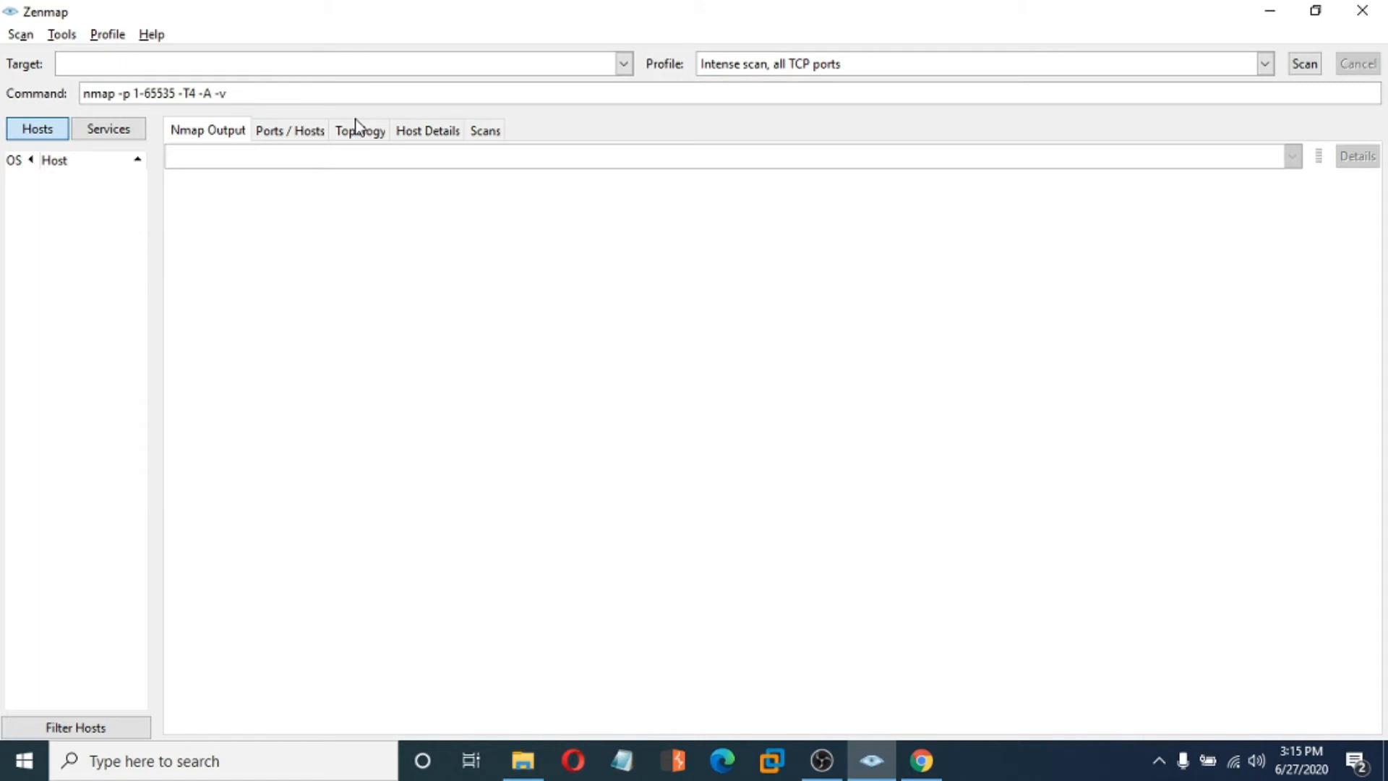
# - Replace the 1-65535 port range in the scan command with '-'
pyautogui.moveTo(175, 92); pyautogui.dragTo(131, 92)
pyautogui.write('-')
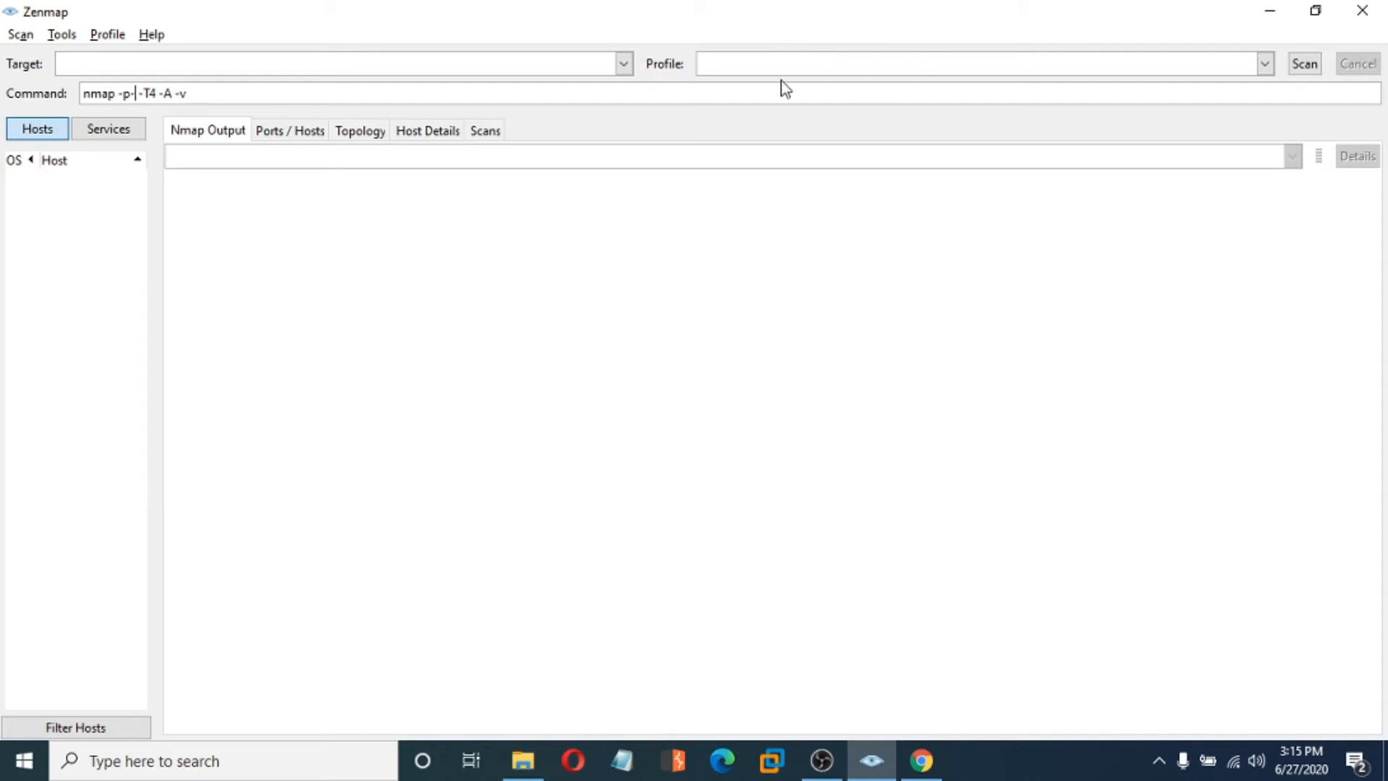
pyautogui.moveTo(267, 97); pyautogui.dragTo(22, 101)
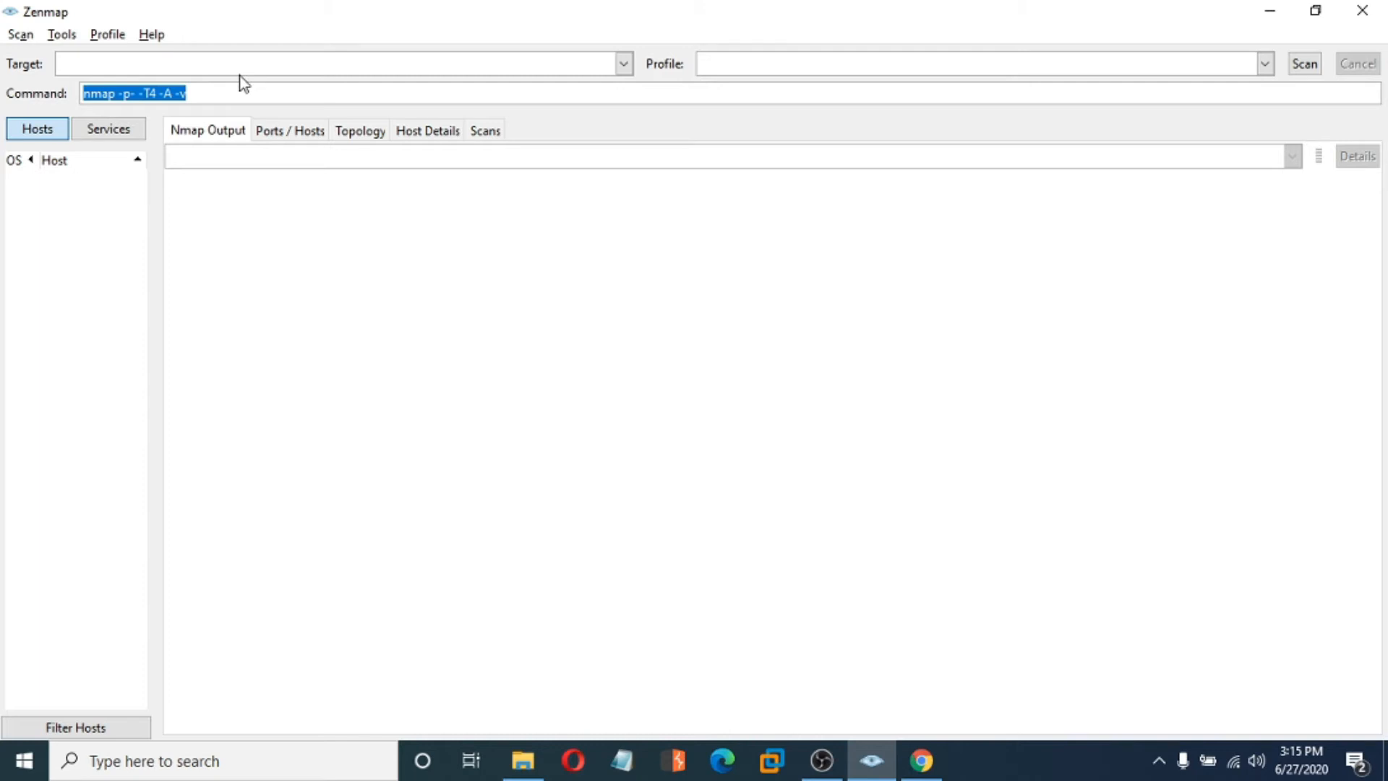
# - Try the Ping scan, Intense scan no ping and Regular scan profiles, then choose Intense scan
pyautogui.click(1264, 64)
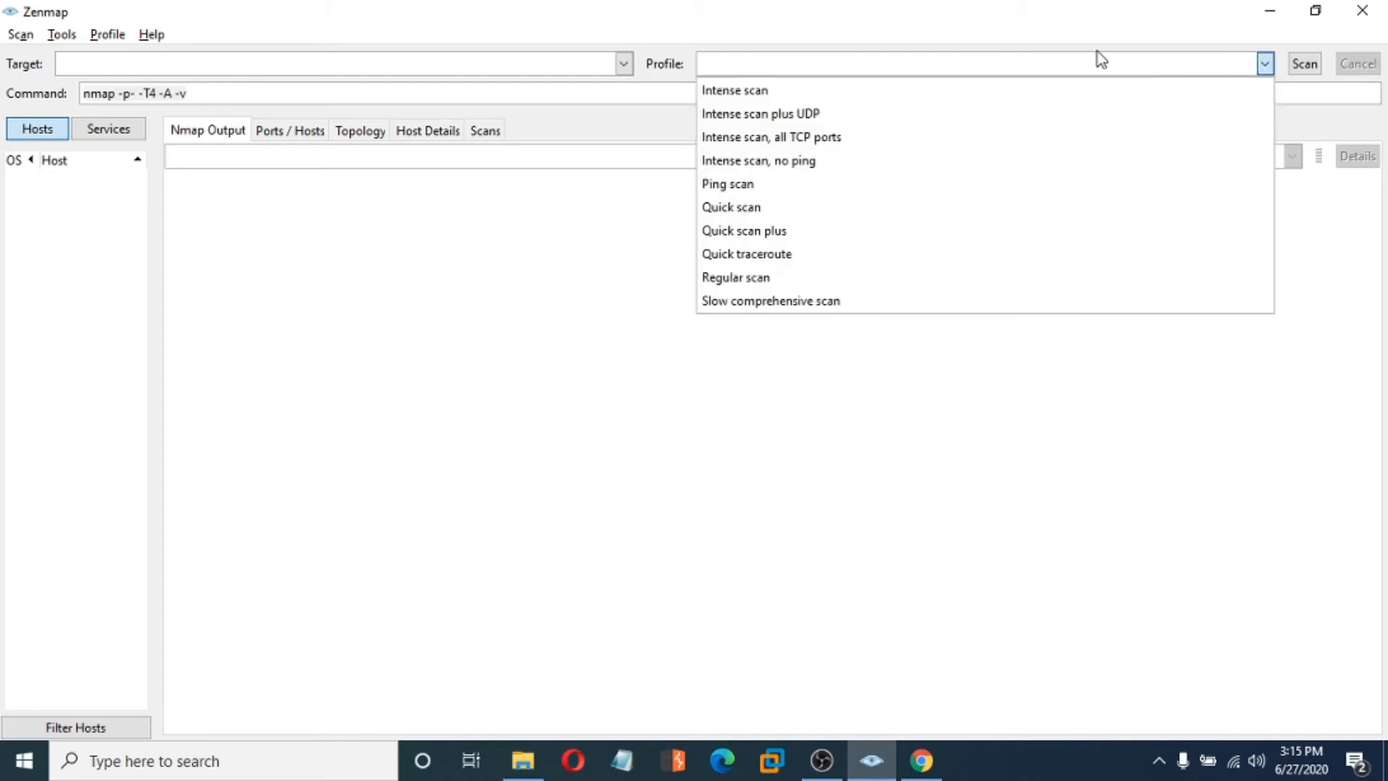
pyautogui.click(778, 186)
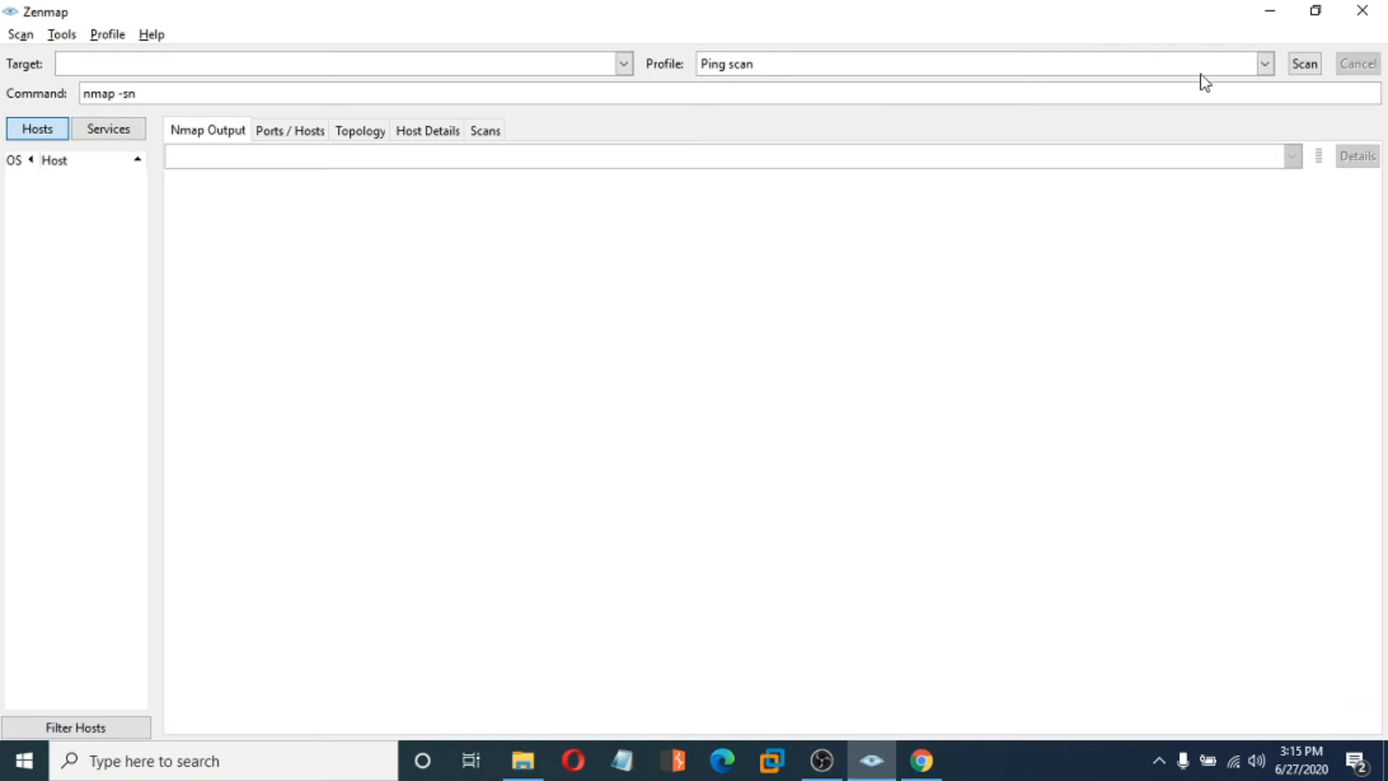
pyautogui.click(1264, 66)
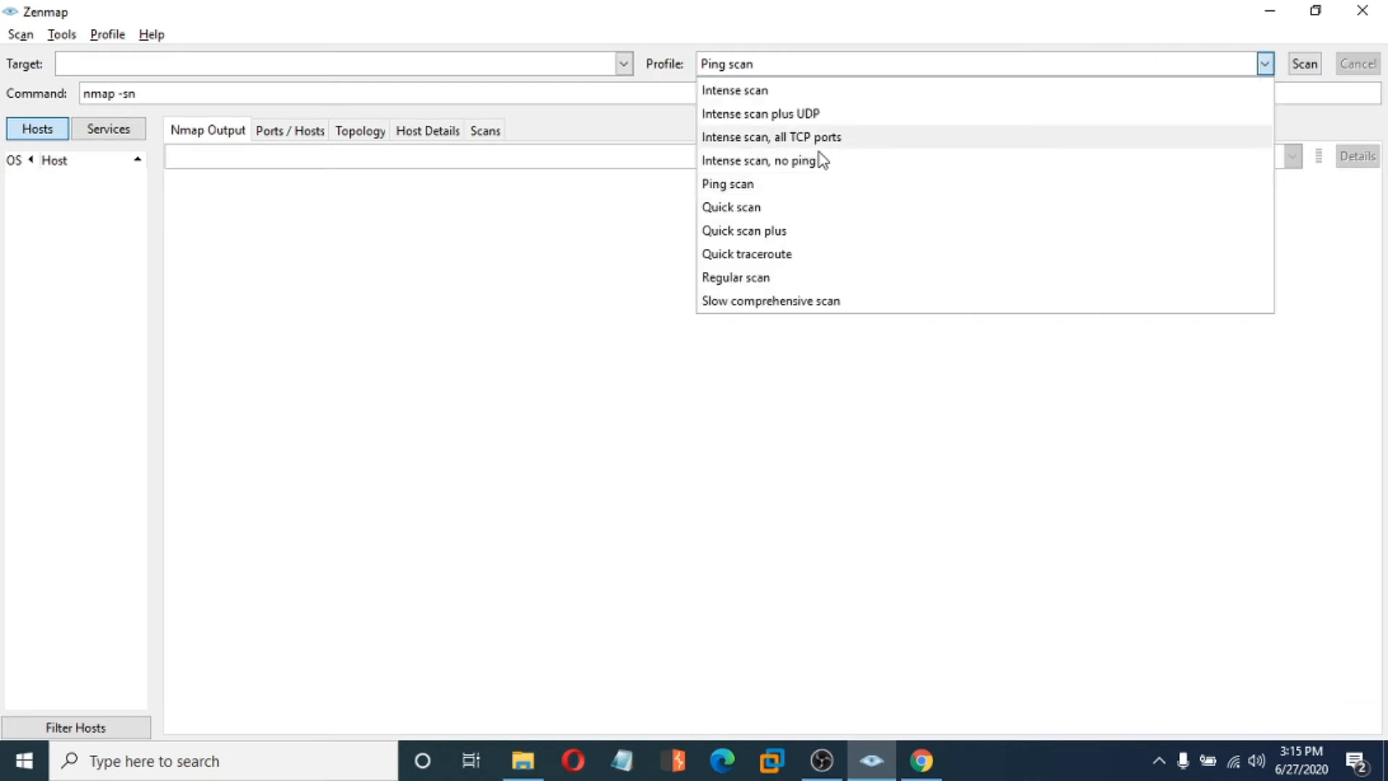
pyautogui.click(778, 162)
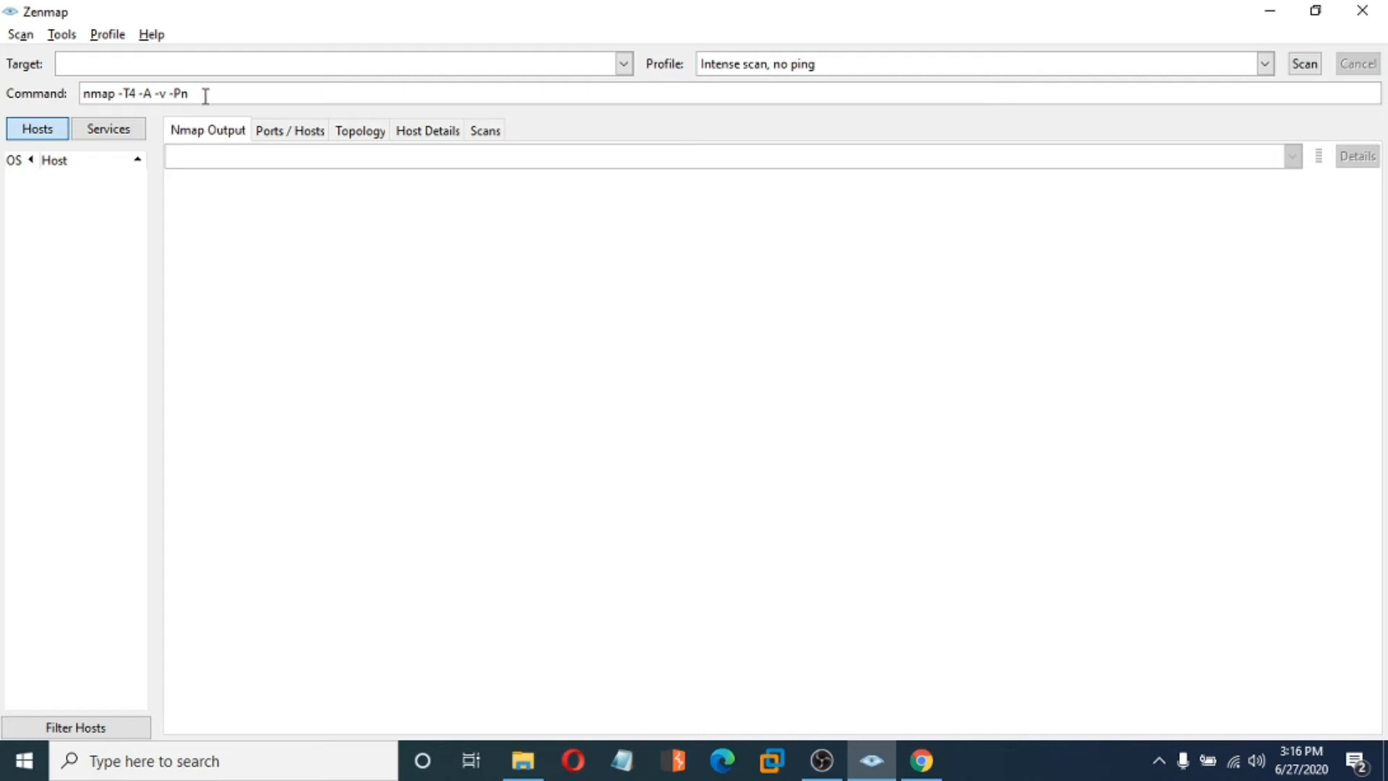
pyautogui.click(1264, 65)
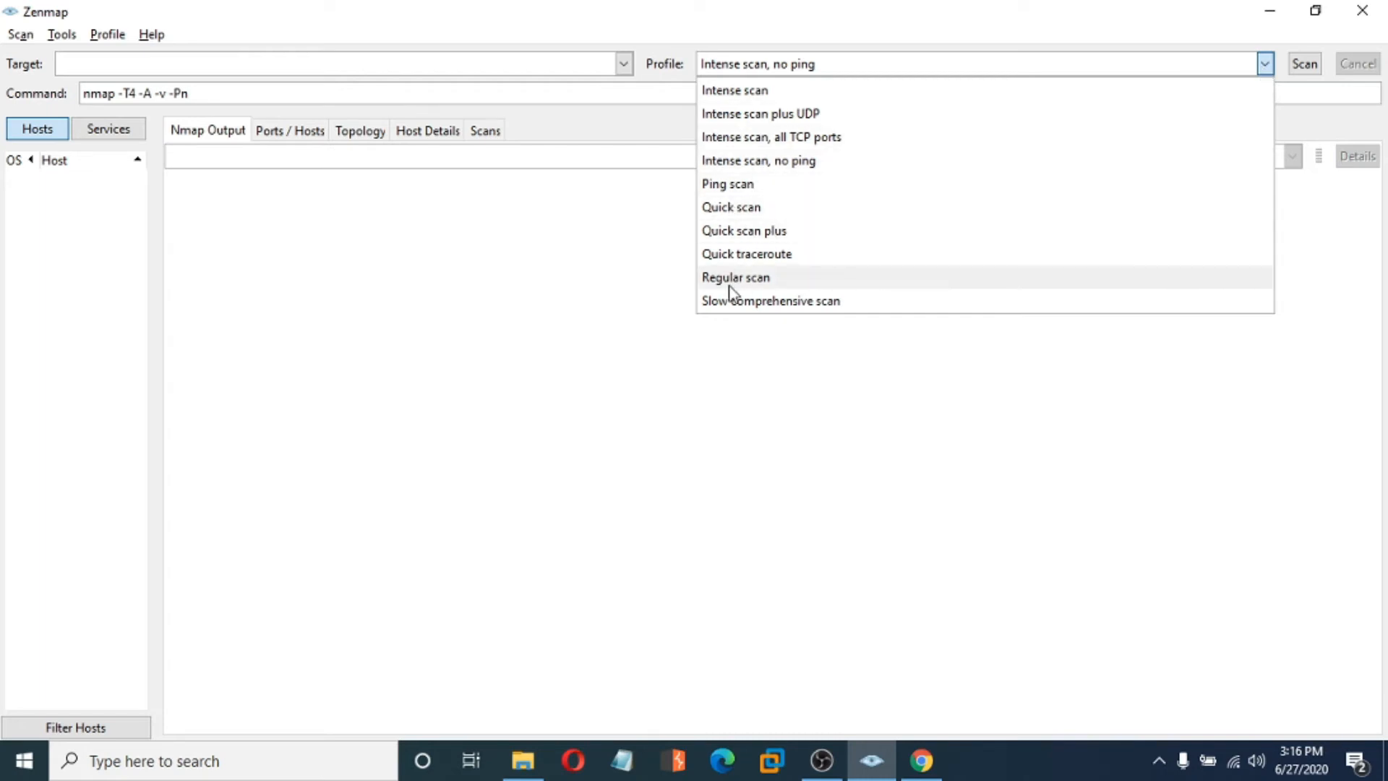
pyautogui.click(788, 283)
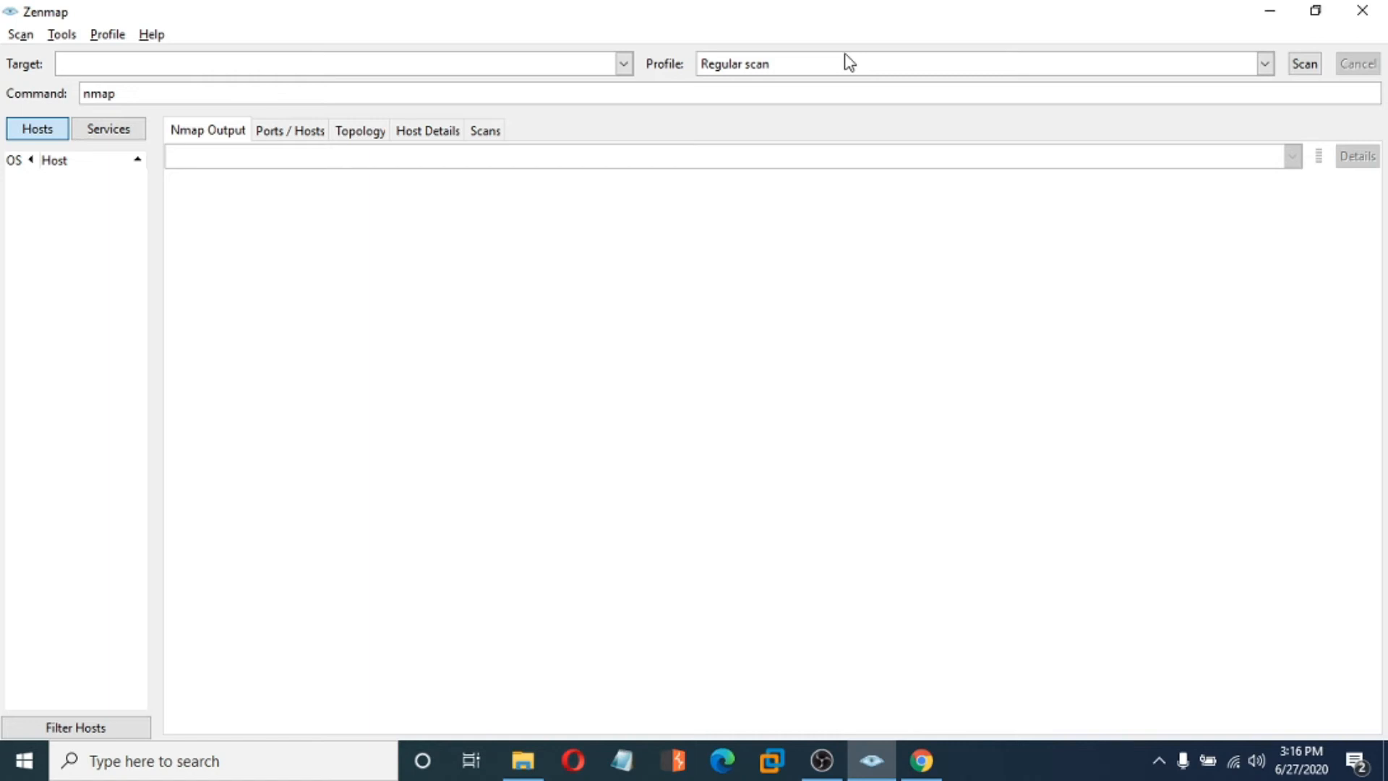
pyautogui.click(1265, 64)
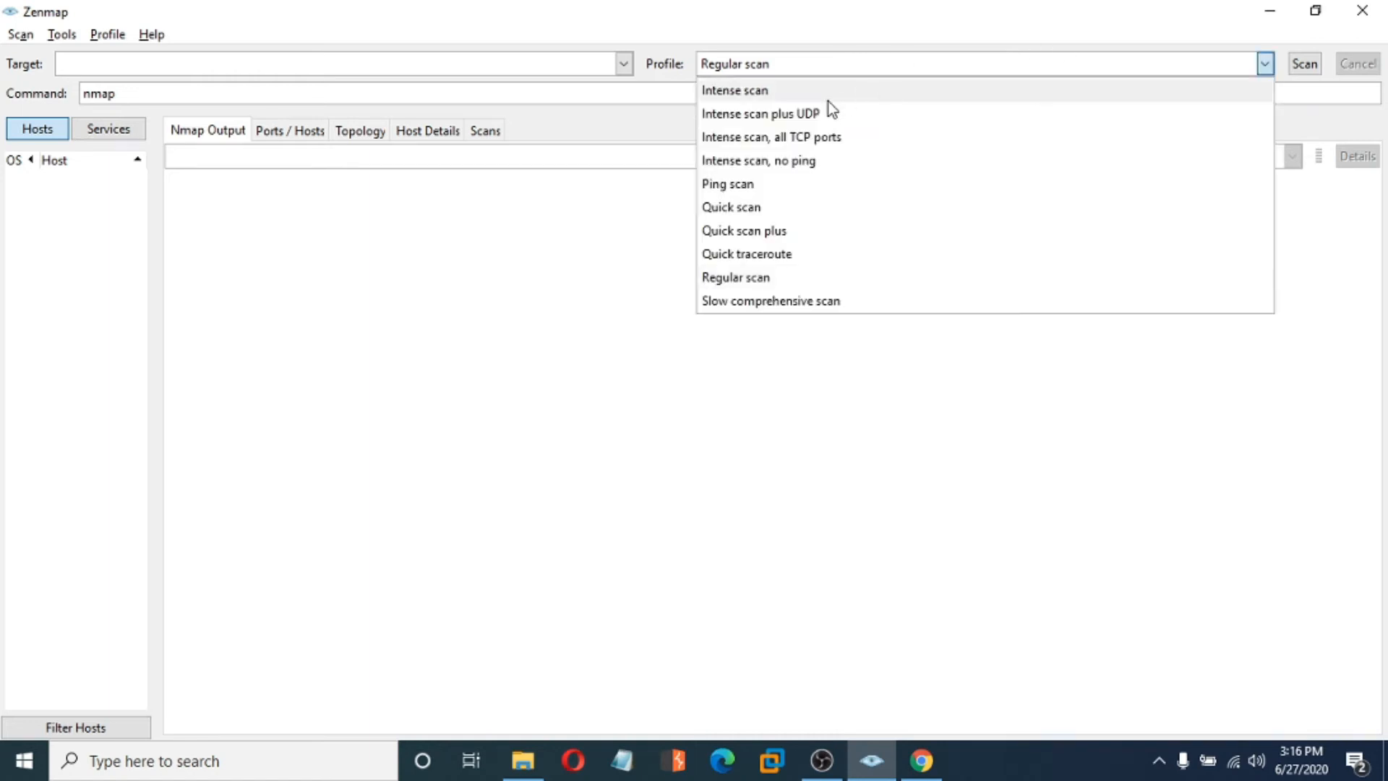
pyautogui.click(834, 90)
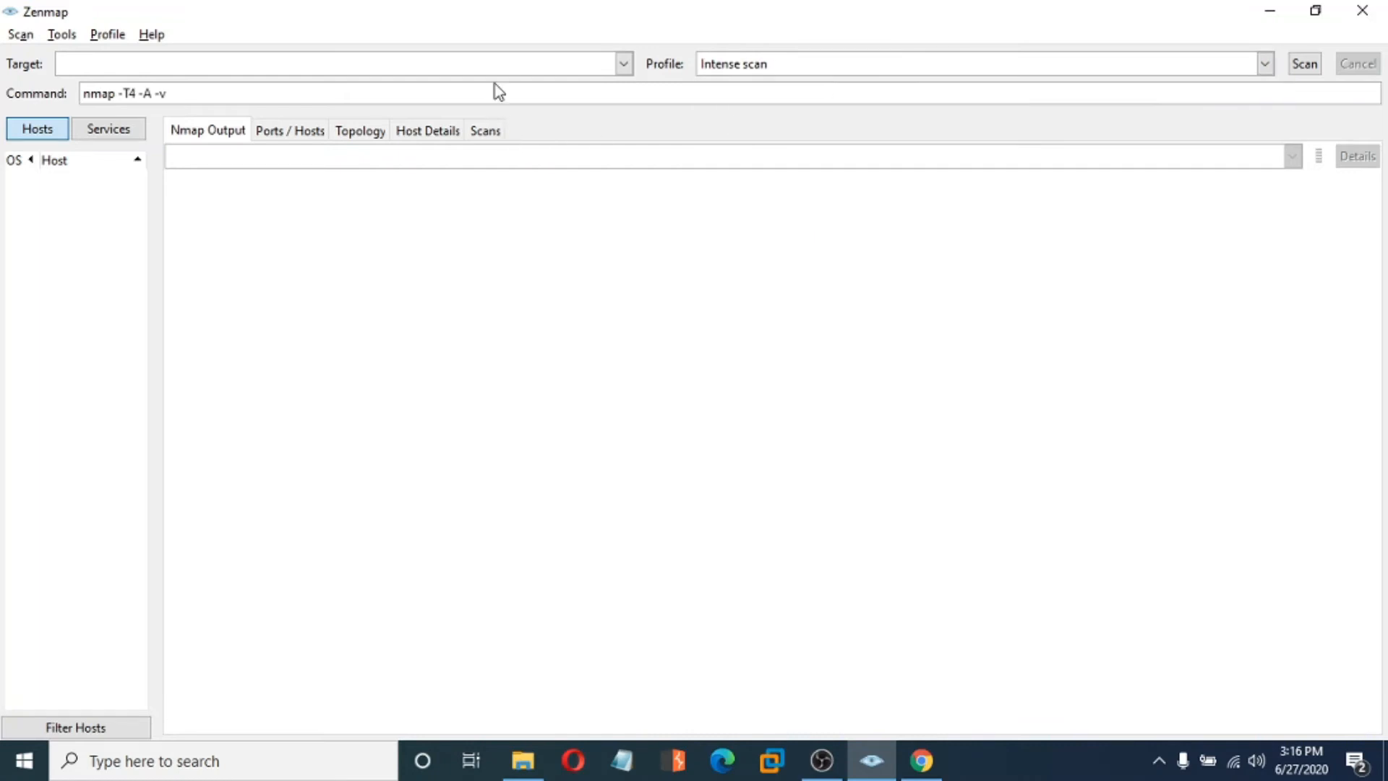
# - Enter scanme.nmap.org as the target, making the command nmap -T4 -A -v scanme.nmap.org
pyautogui.click(509, 62)
pyautogui.write('sca')
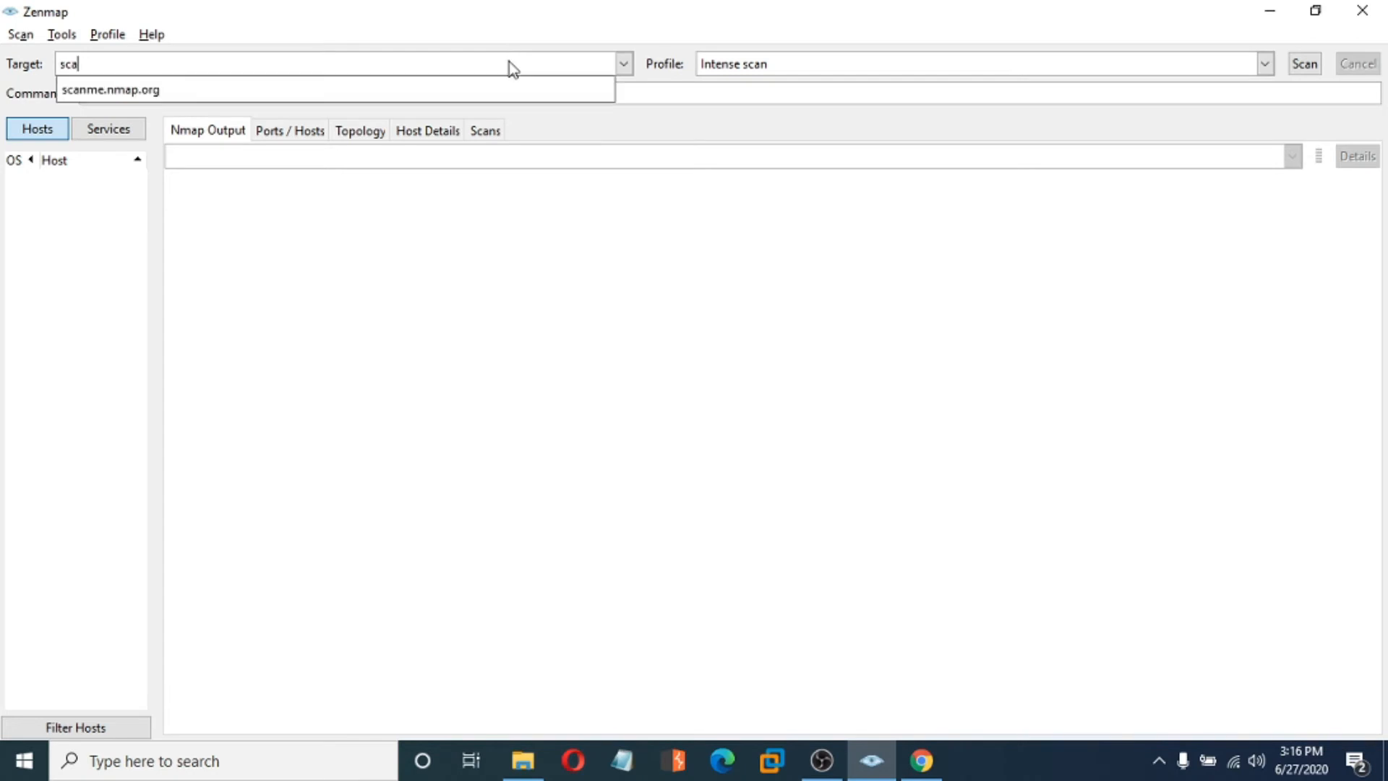
pyautogui.write('nme.nma')
pyautogui.click(168, 93)
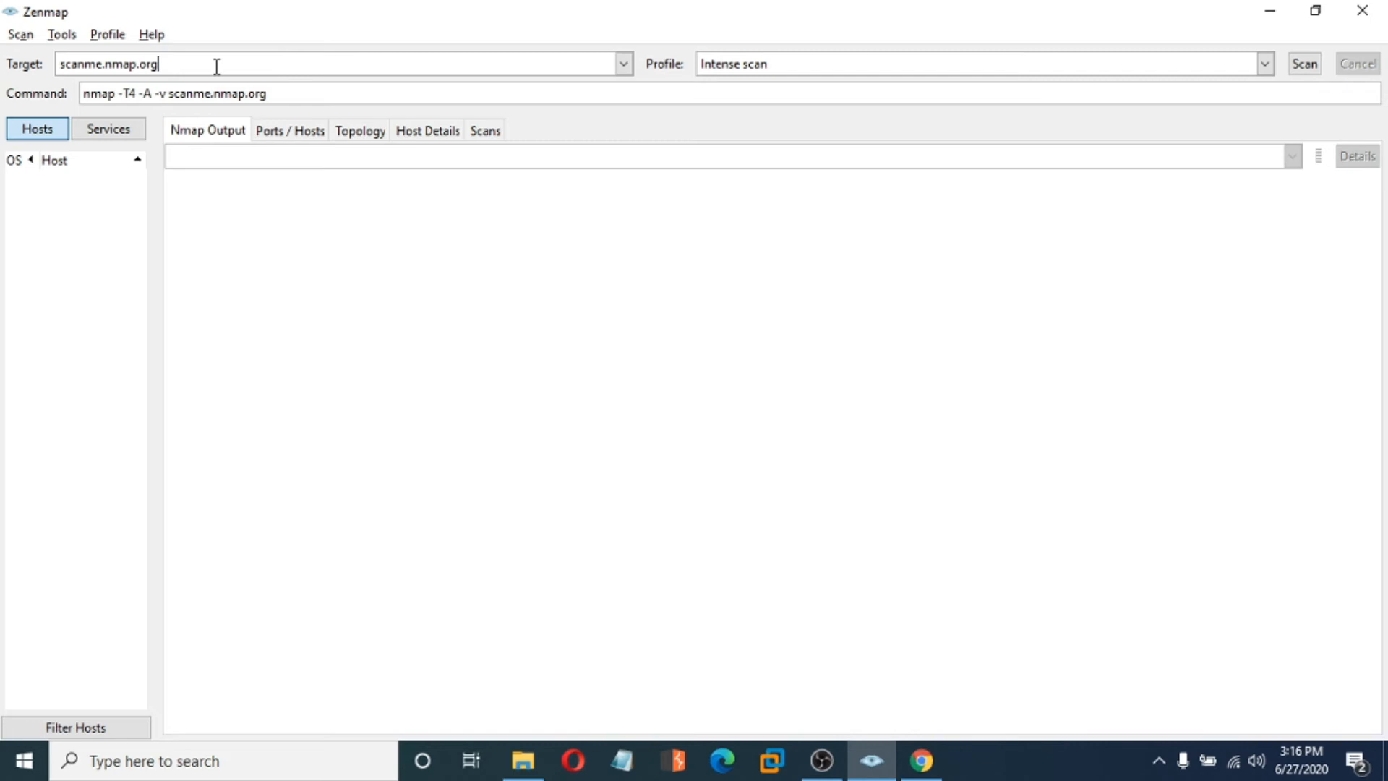
# - Run the intense scan of scanme.nmap.org, finding open ports 22, 25, 80, 9929 and 31337
pyautogui.click(1303, 69)
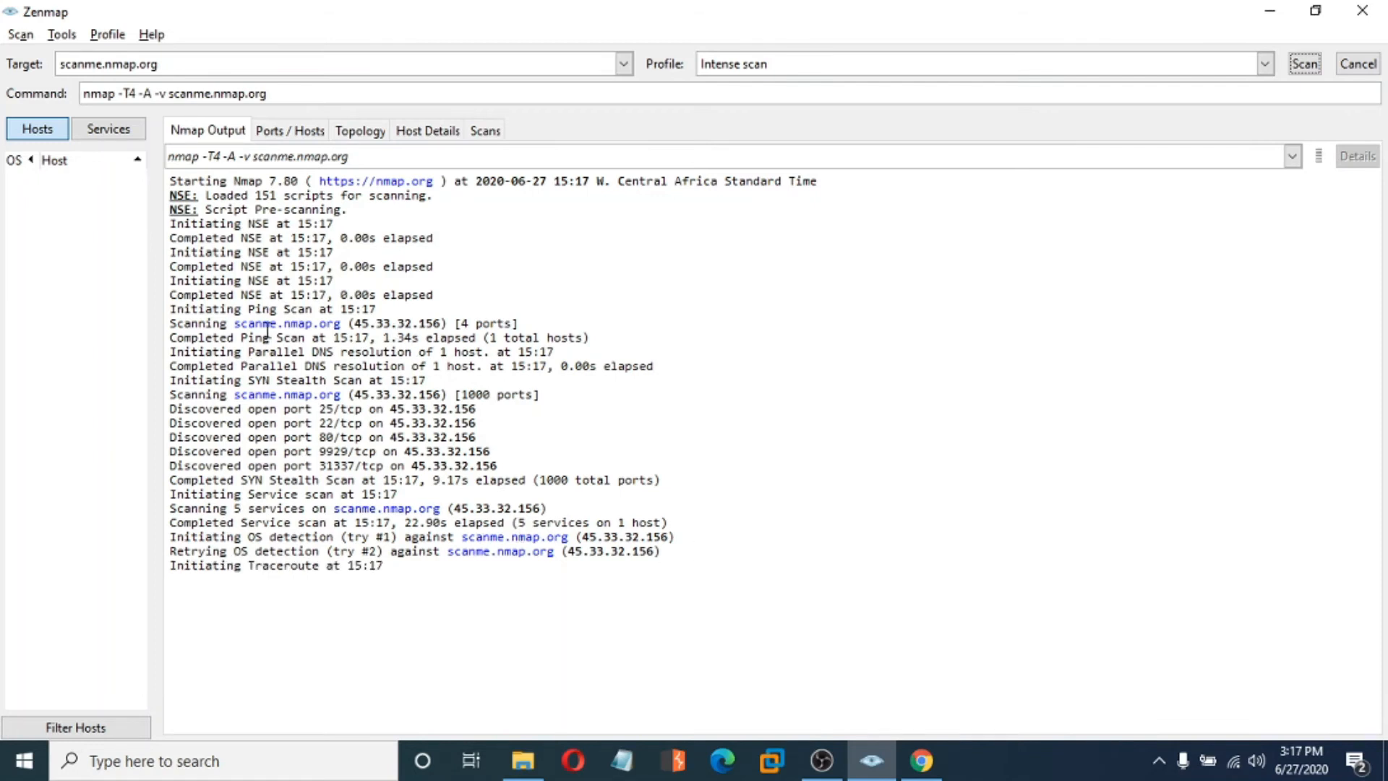
pyautogui.moveTo(353, 323); pyautogui.dragTo(438, 319)
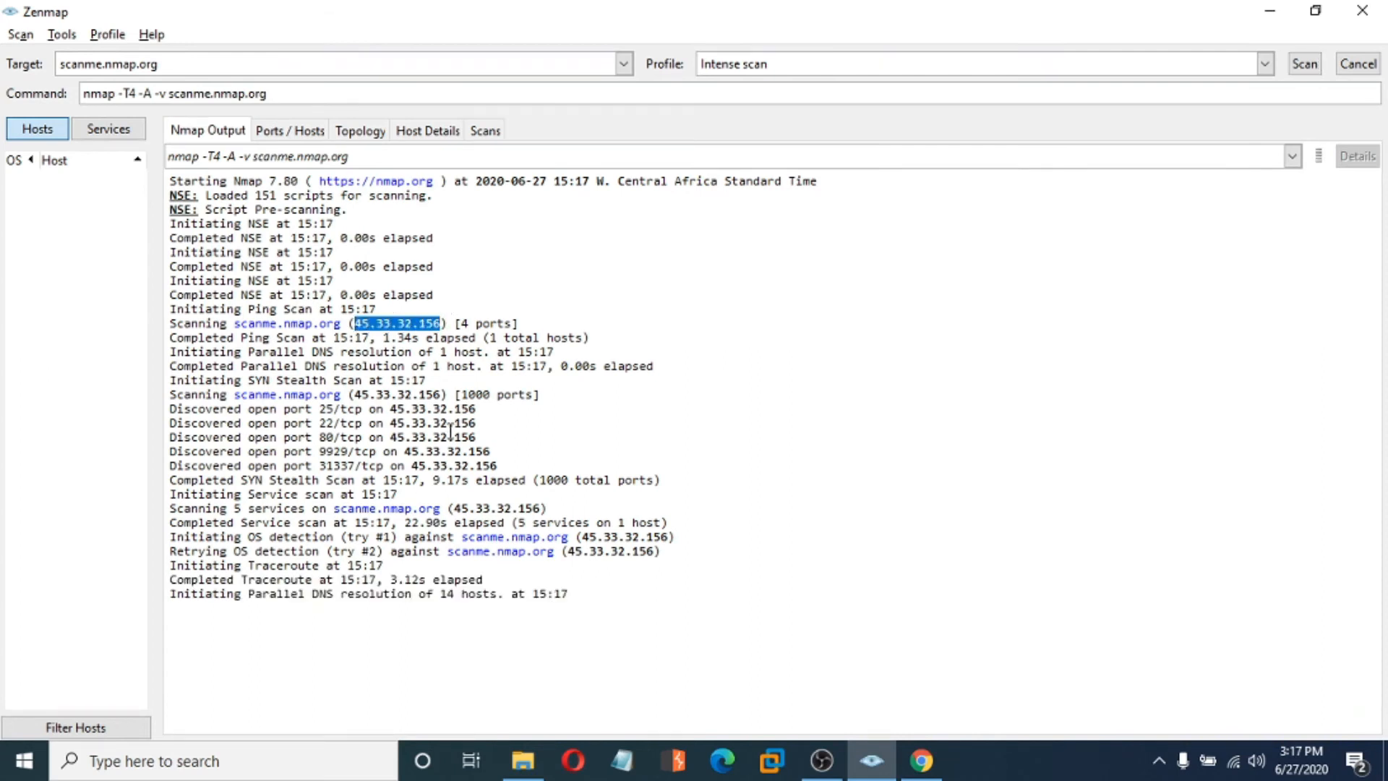
pyautogui.click(493, 293)
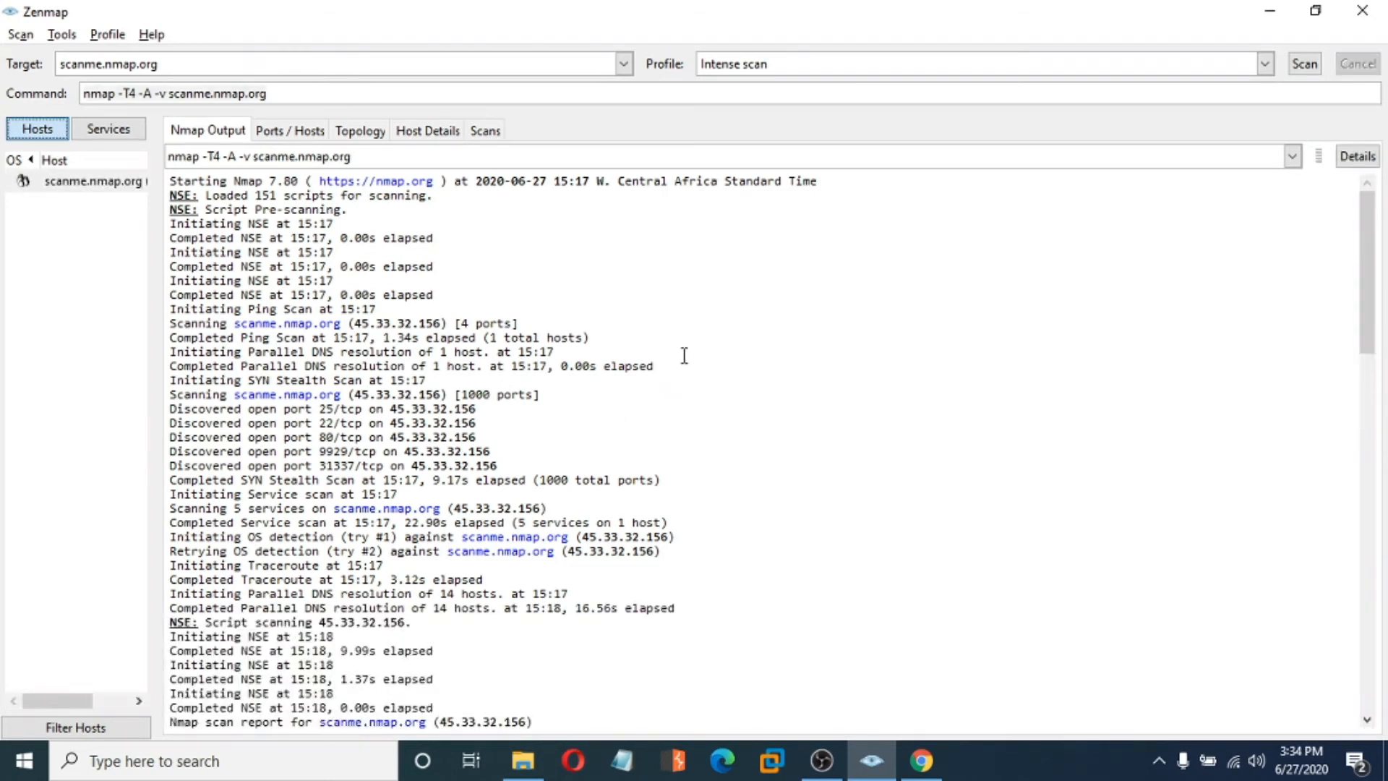
# - Review the Nmap output, then list scanme.nmap.org's services: http, nping-echo, smtp, ssh, tcpwrapped
pyautogui.scroll(-3, 684, 355)
pyautogui.scroll(-8, 684, 355)
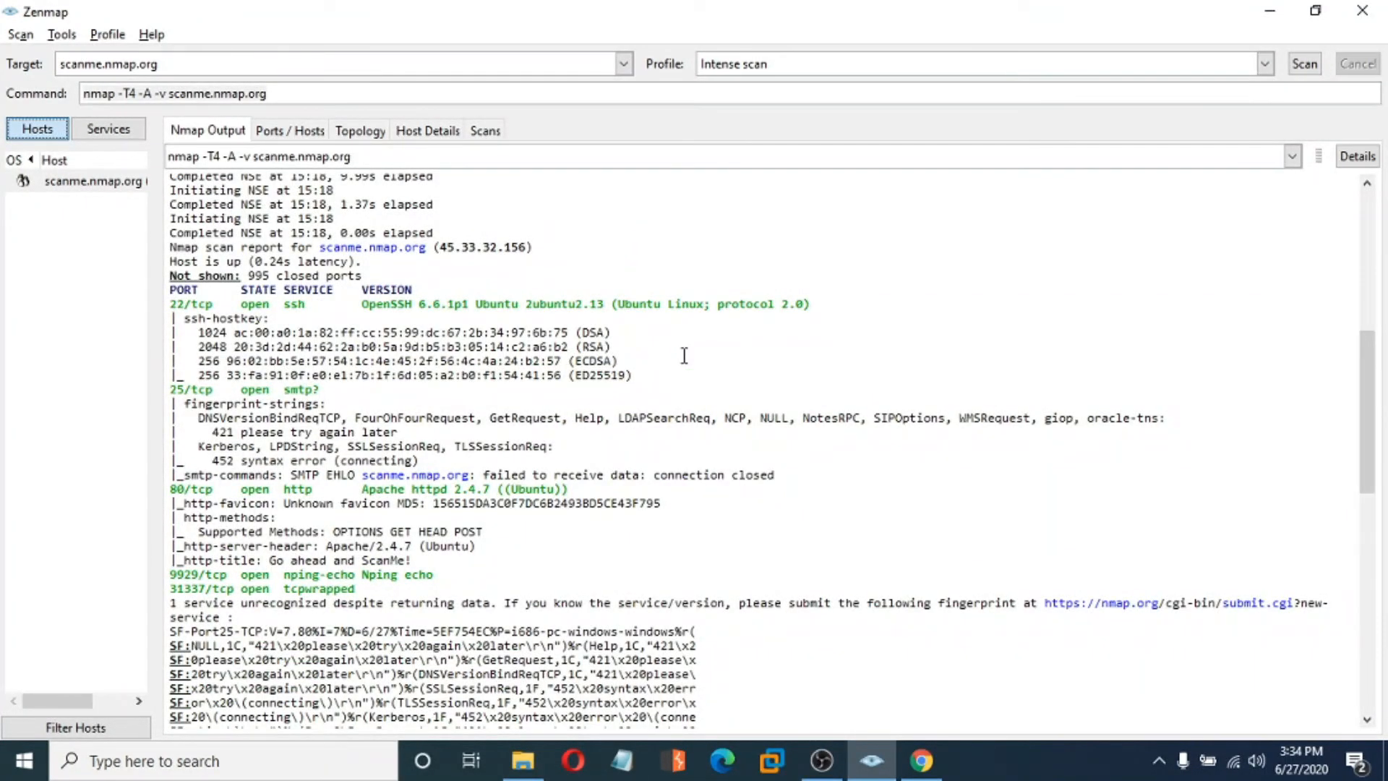
pyautogui.scroll(10, 683, 355)
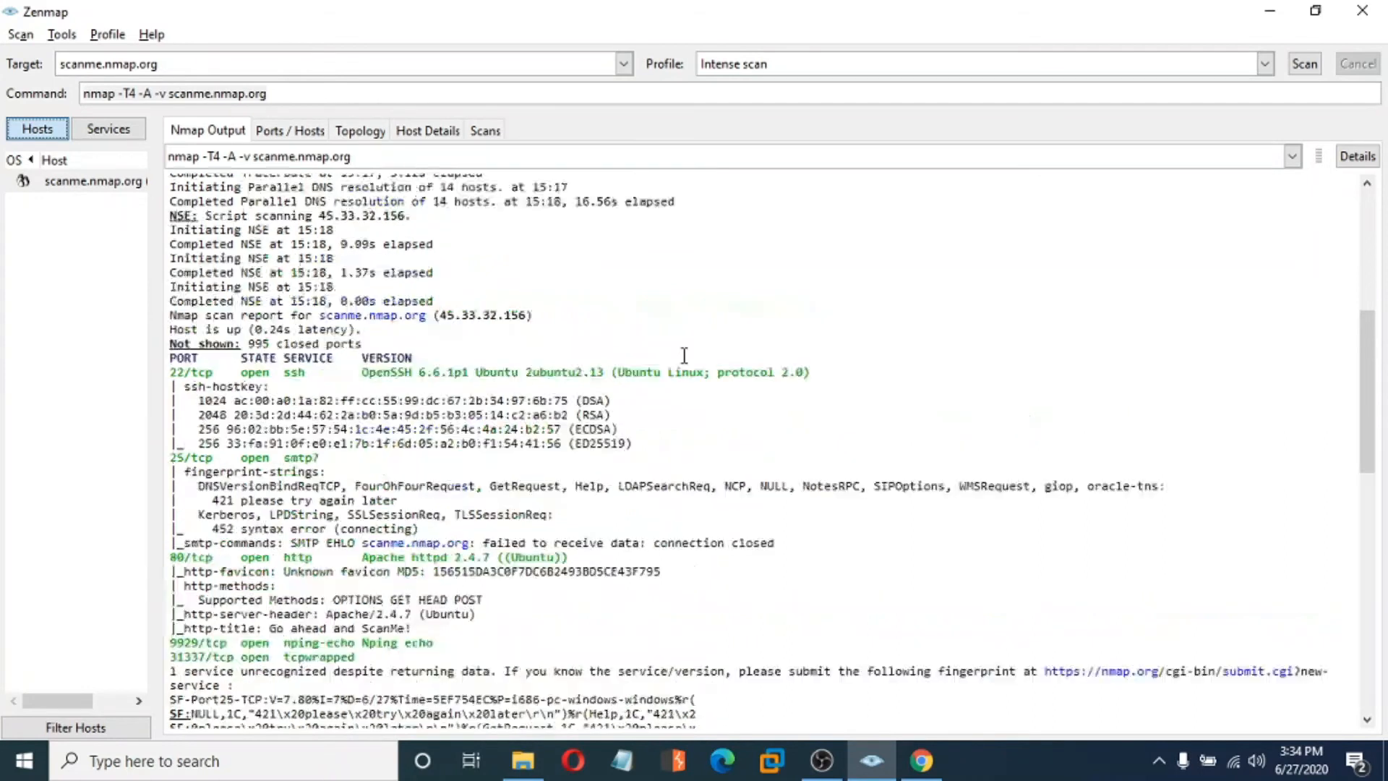
pyautogui.scroll(2, 684, 354)
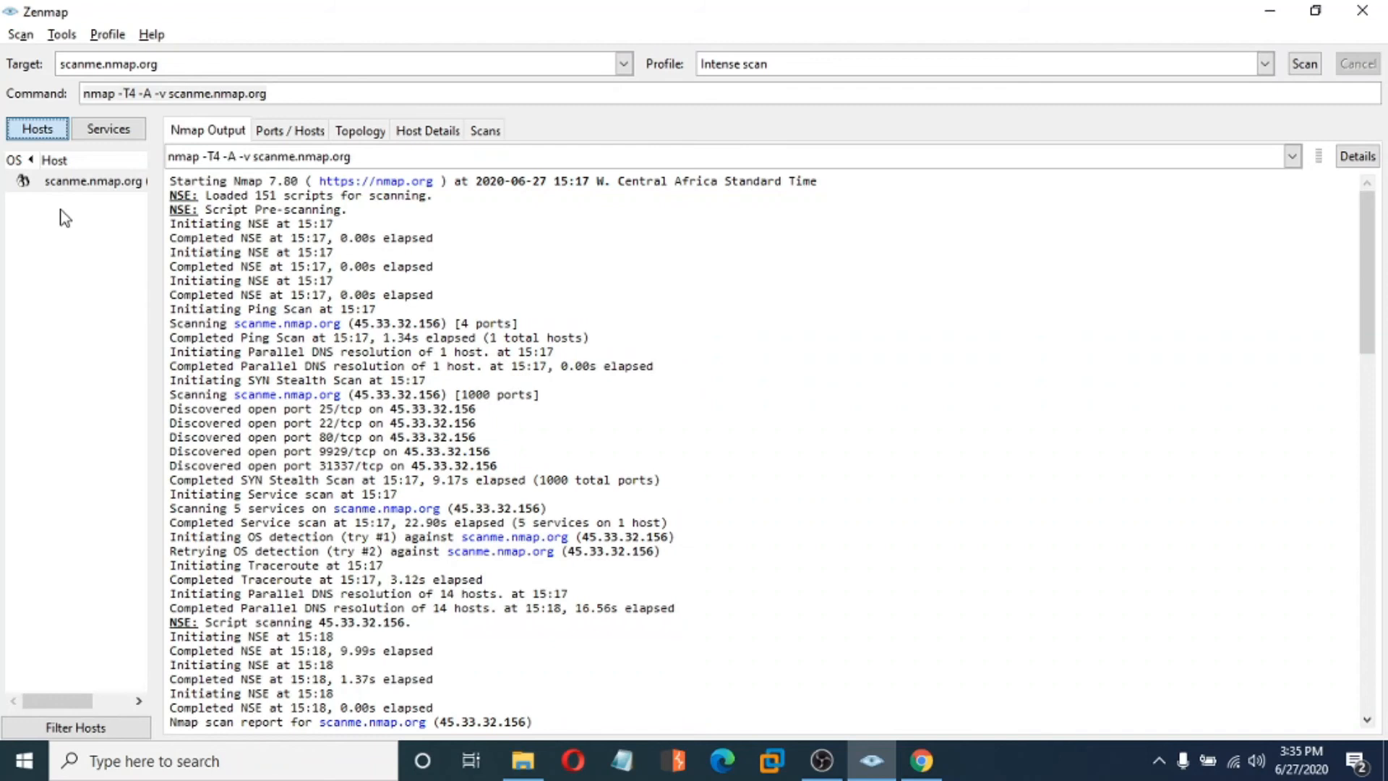
pyautogui.click(87, 185)
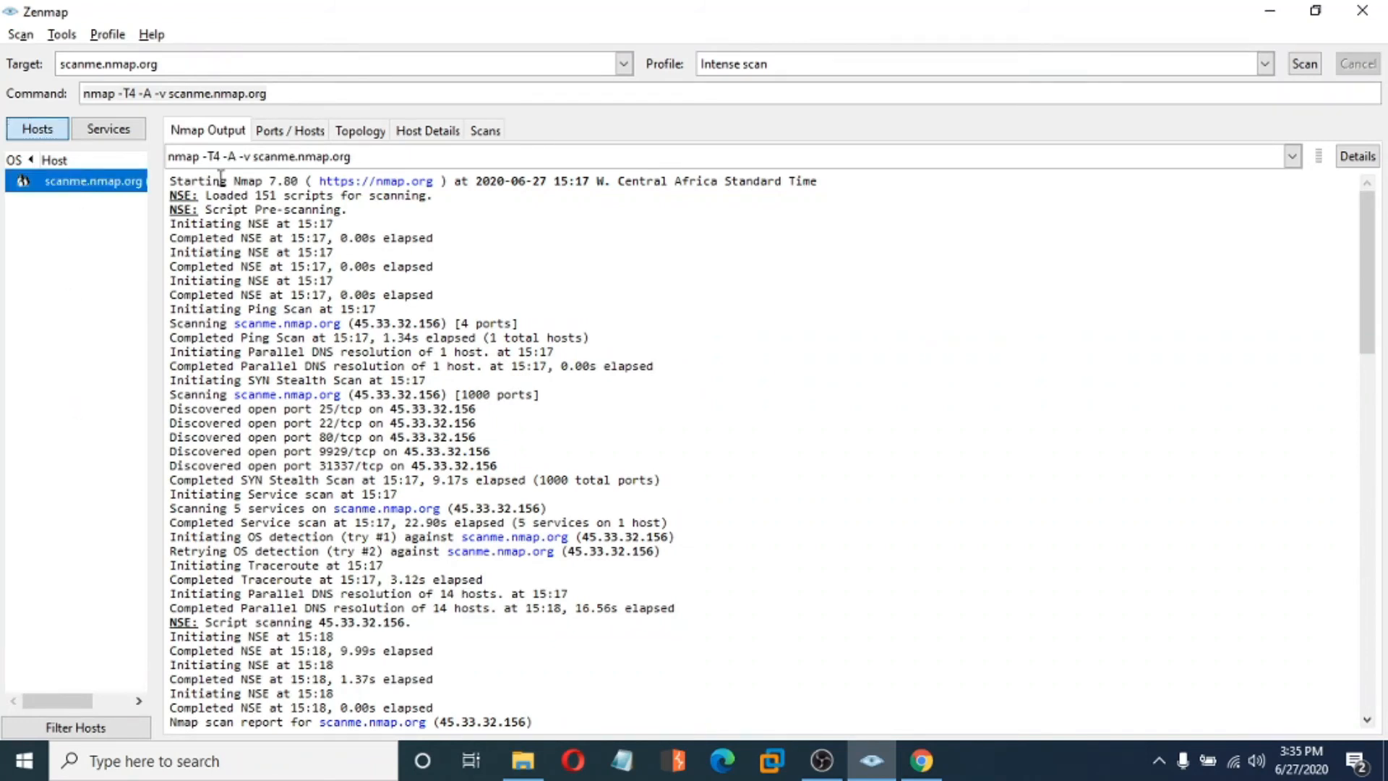
pyautogui.click(105, 131)
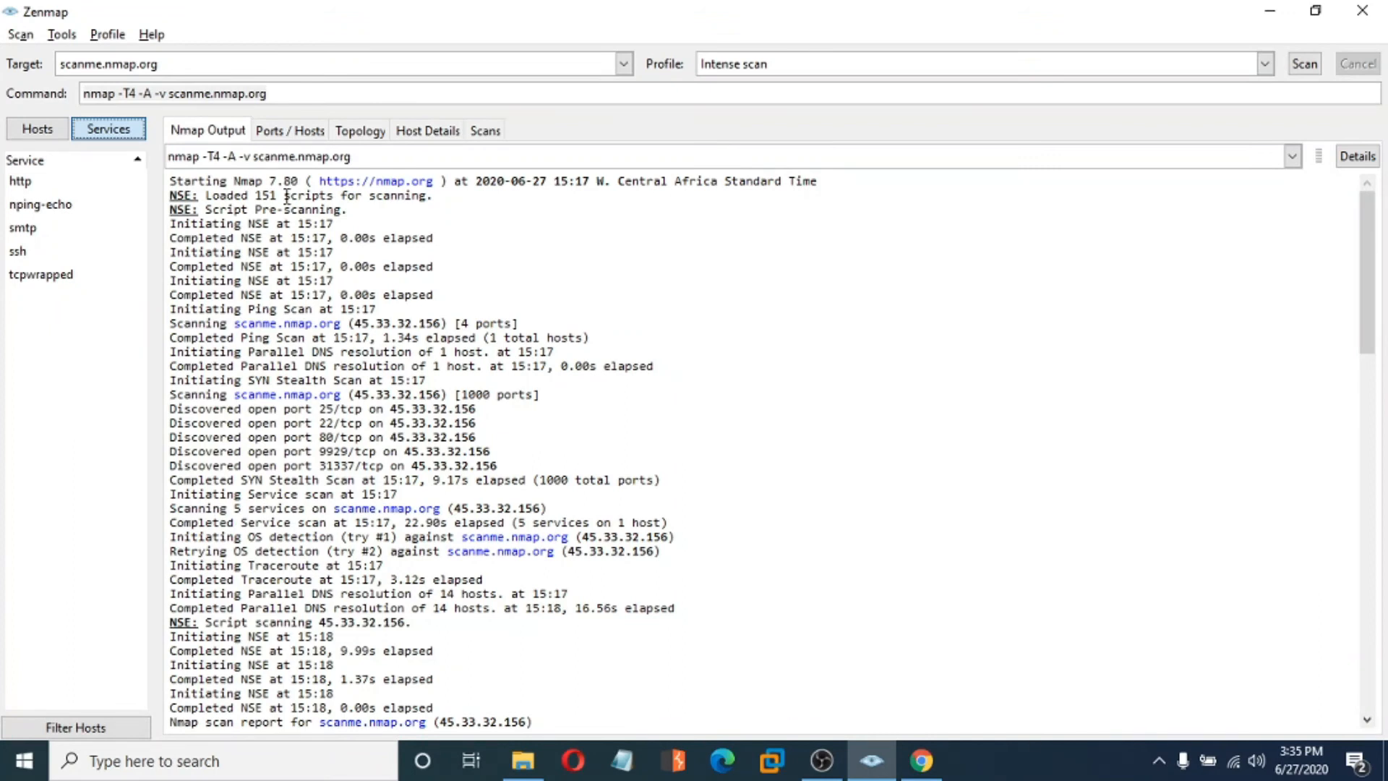
# - View the open ports table, then host details: up, 5 open, 995 closed, Linux 3.8 at 87%
pyautogui.click(291, 135)
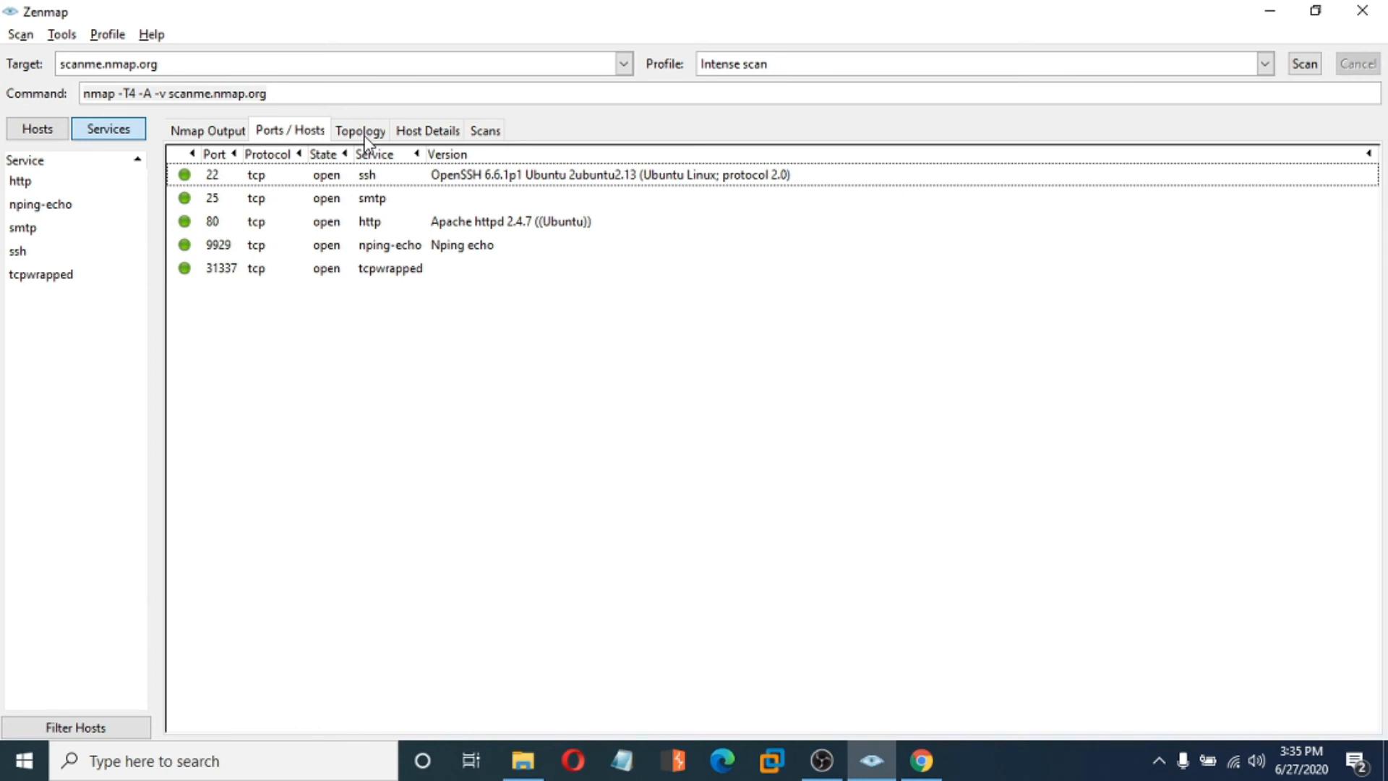
pyautogui.click(437, 134)
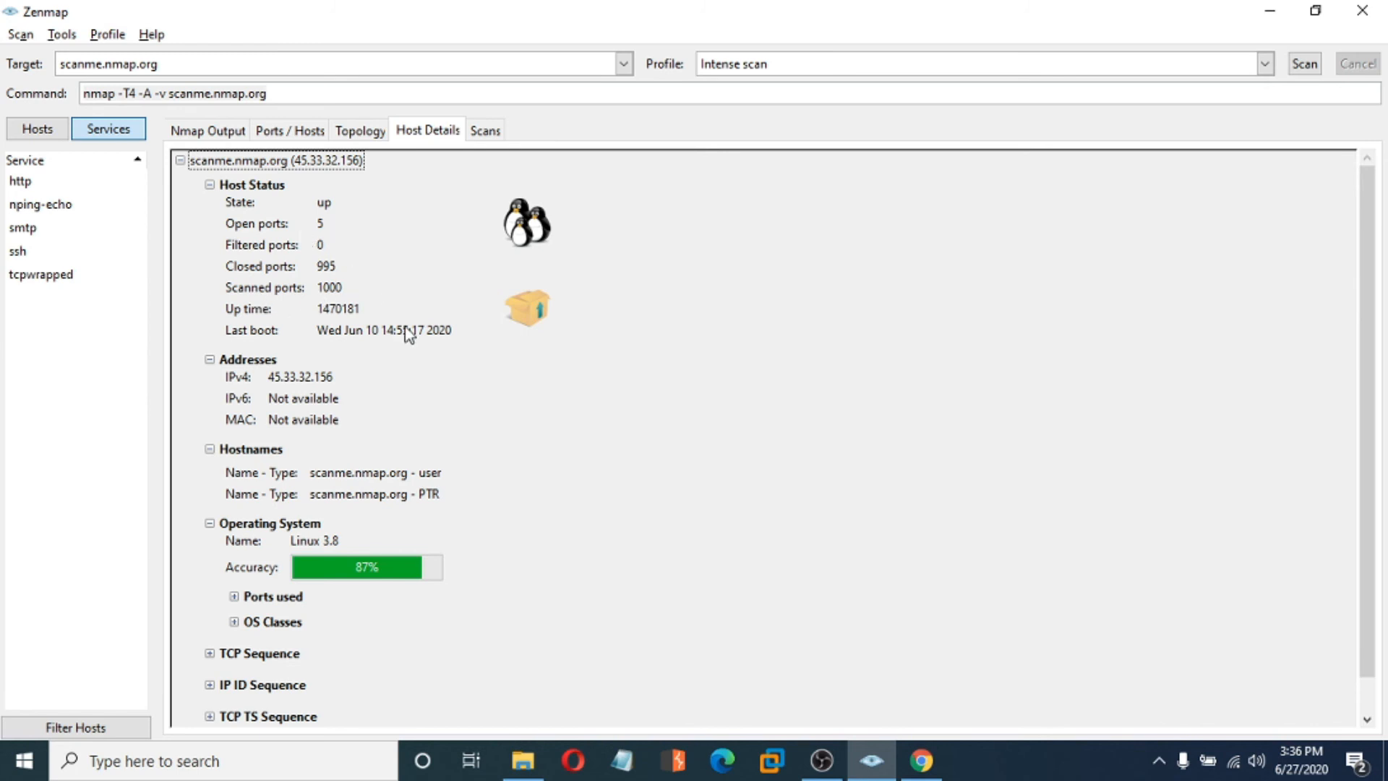
pyautogui.scroll(-1, 407, 333)
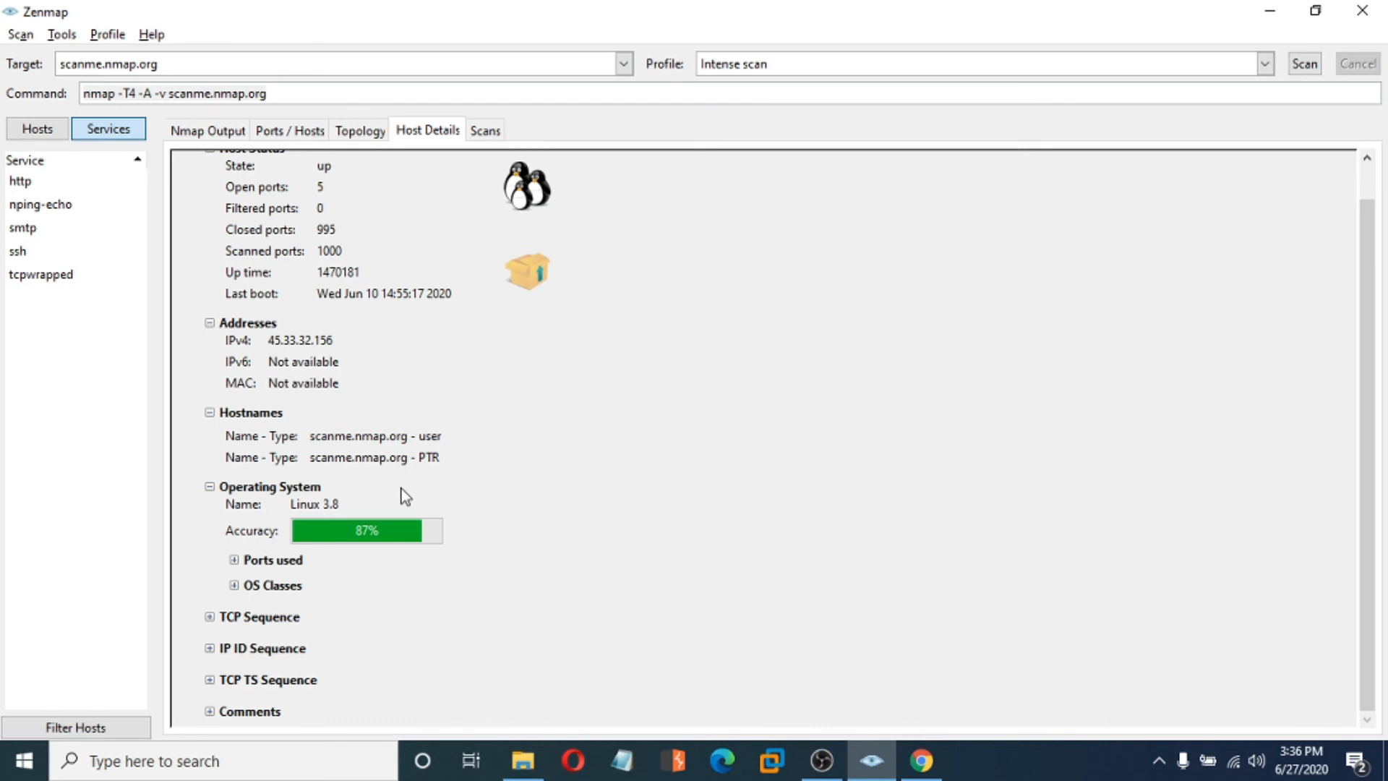
pyautogui.click(285, 93)
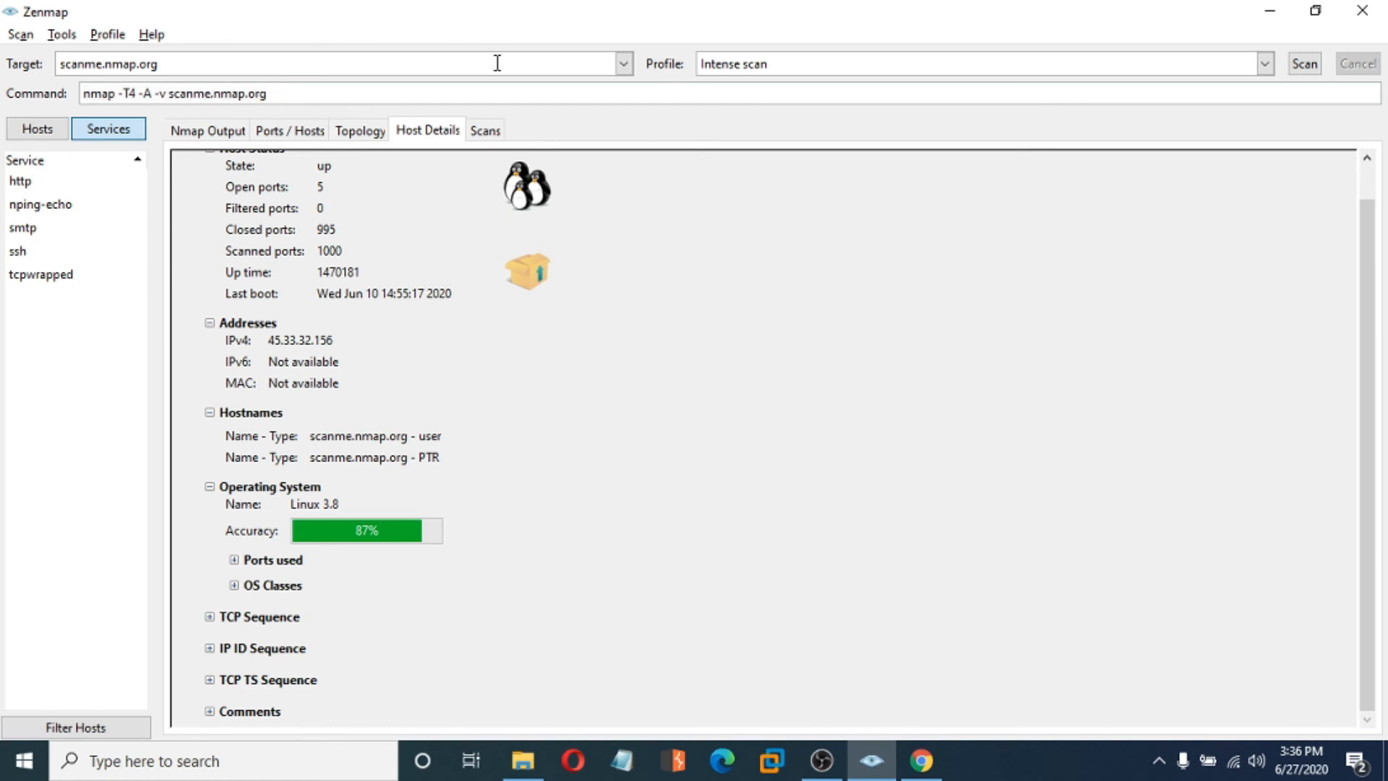